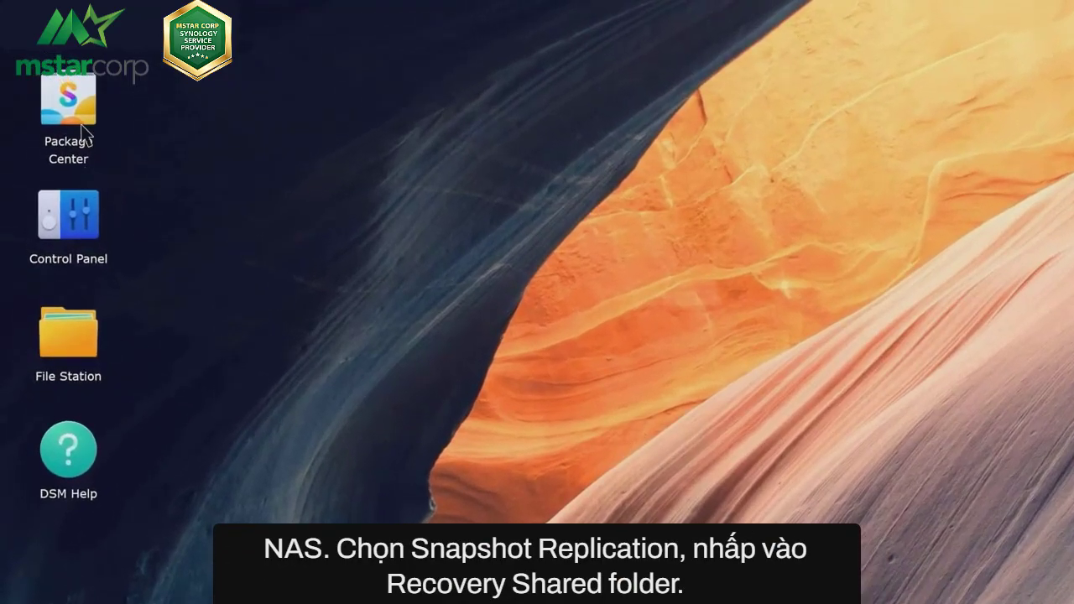
In Snapshot Replication, browse the photo shared folder's recovery snapshot taken 04/21/2021 07:00:01.
left_click(15, 13)
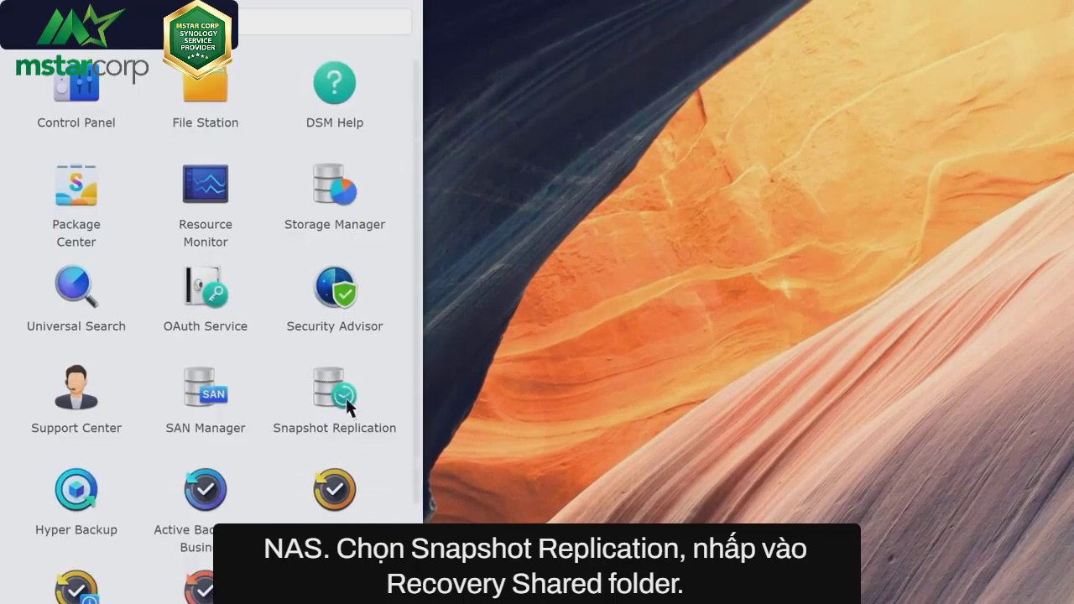
left_click(342, 398)
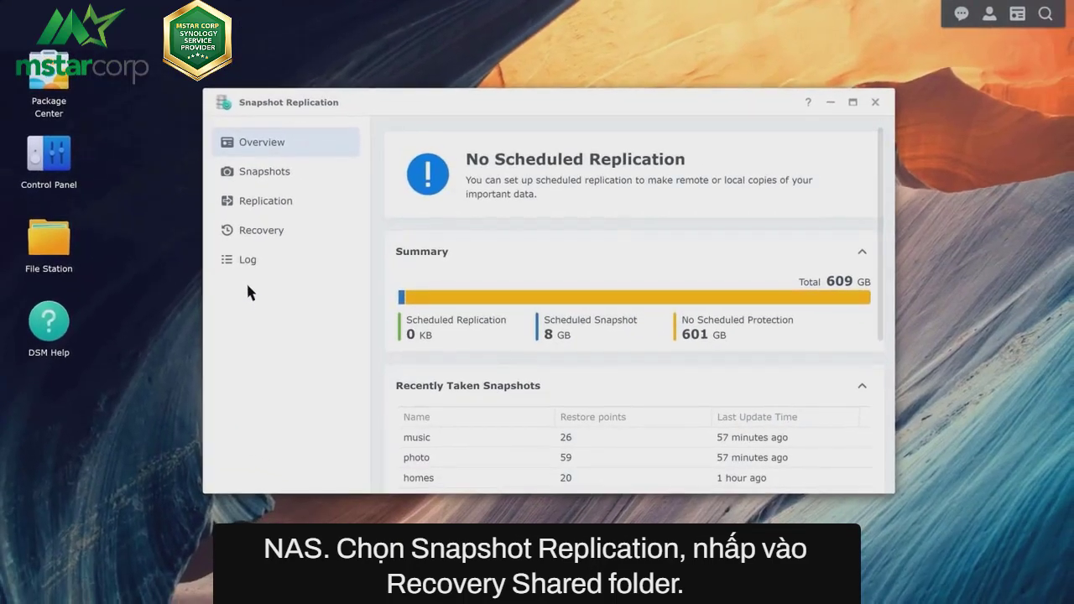
left_click(290, 239)
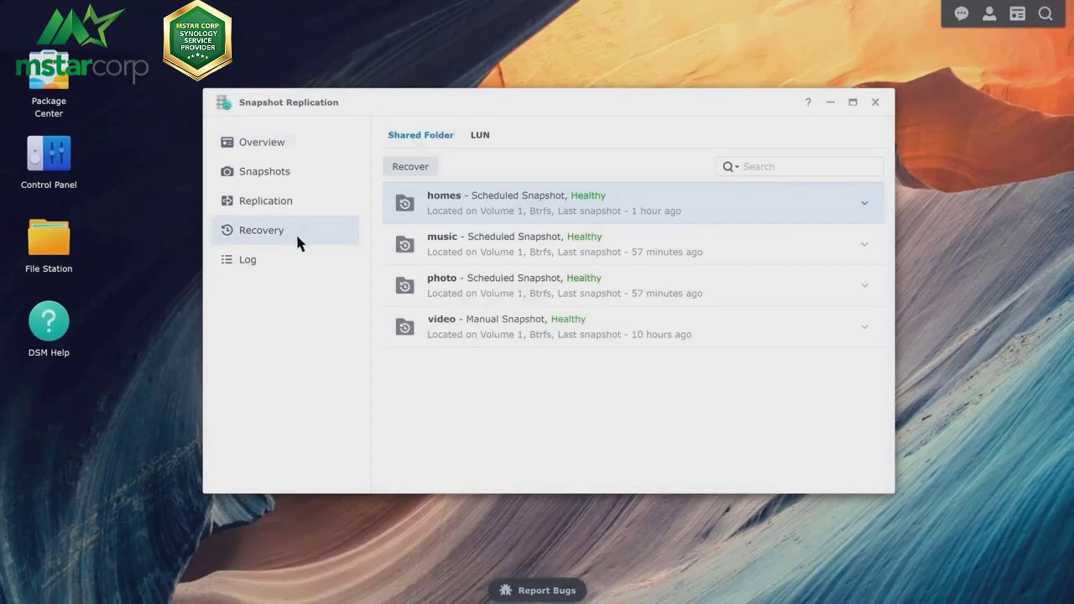
left_click(464, 292)
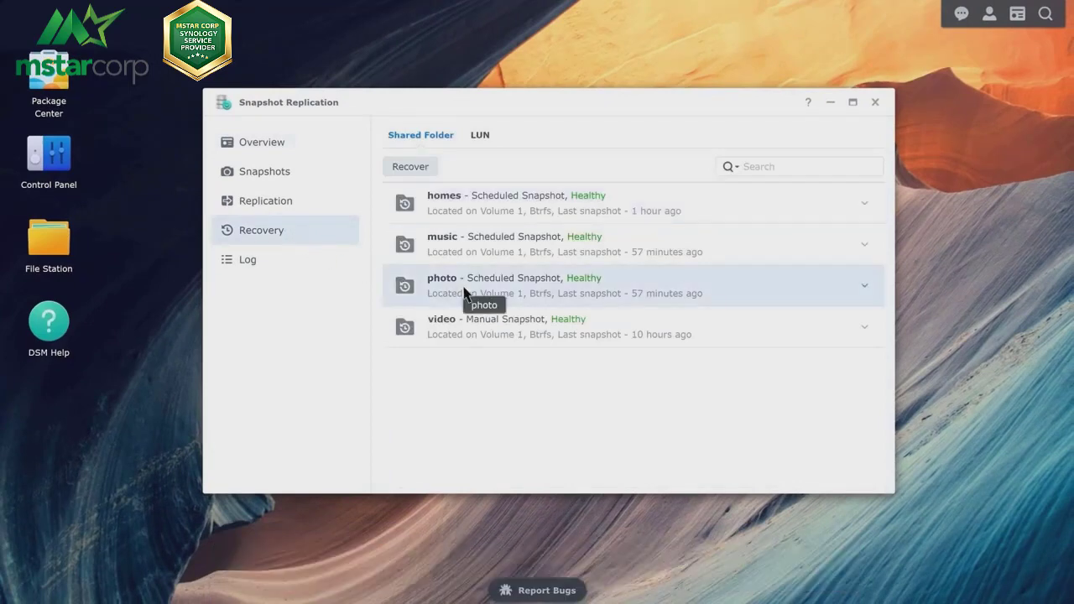
left_click(426, 171)
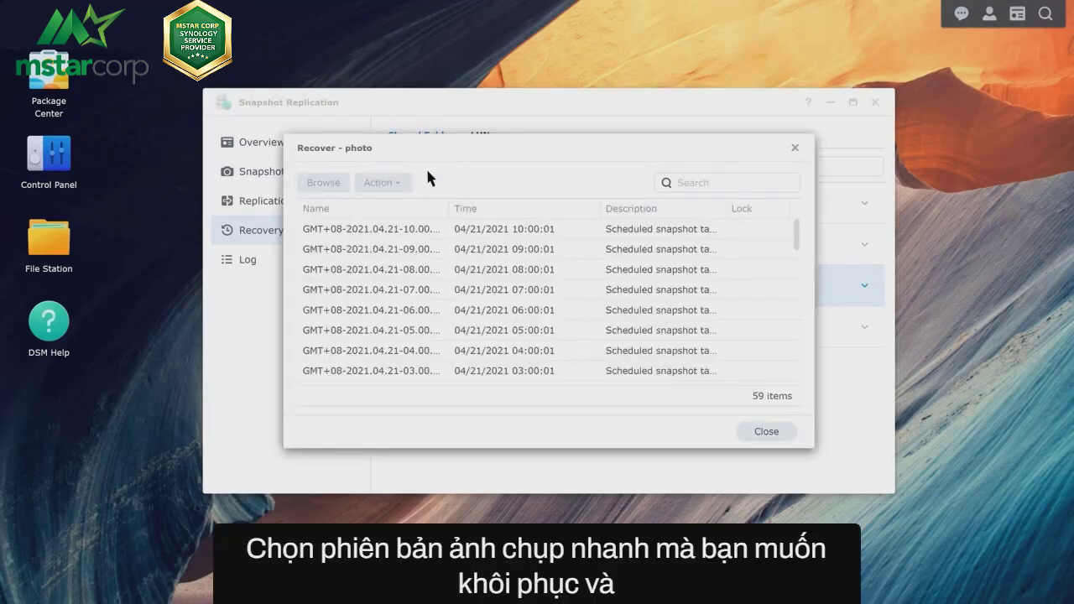
left_click(444, 290)
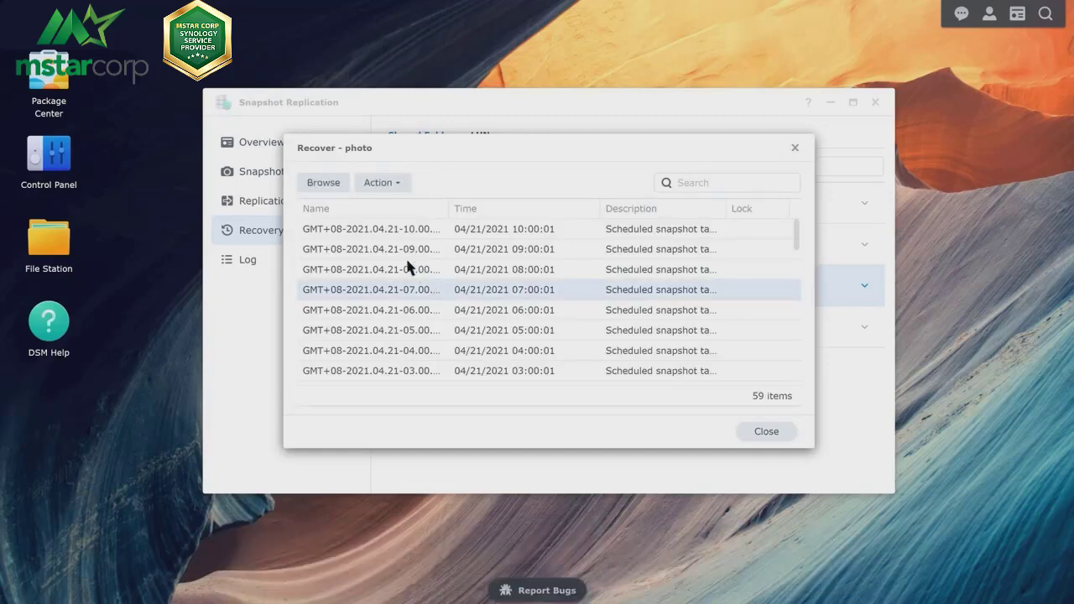
left_click(339, 187)
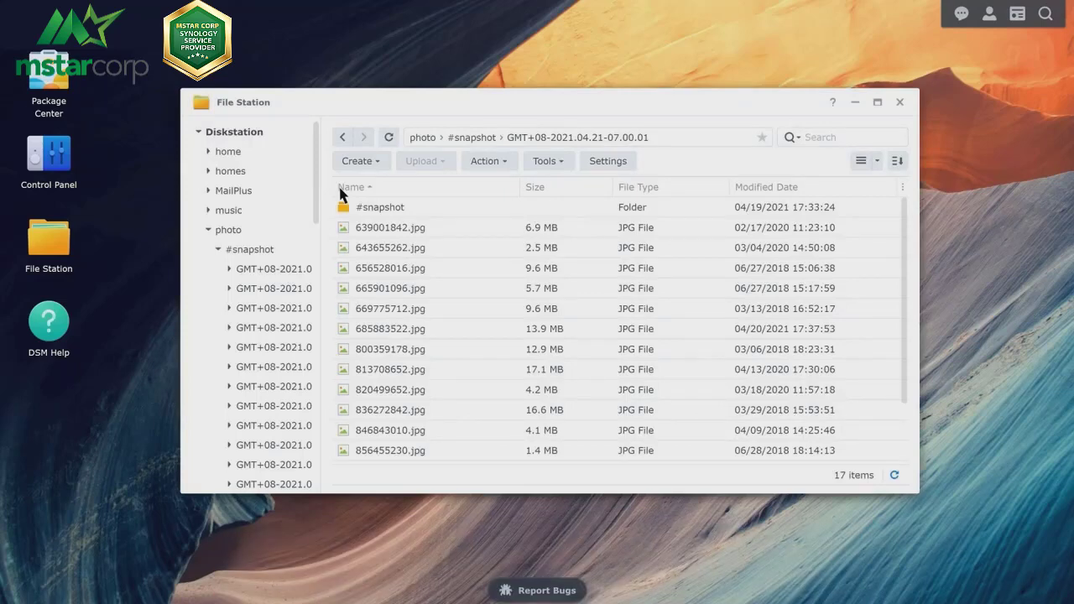
Preview 656528016.jpg from the snapshot, close the preview and download the file.
right_click(468, 271)
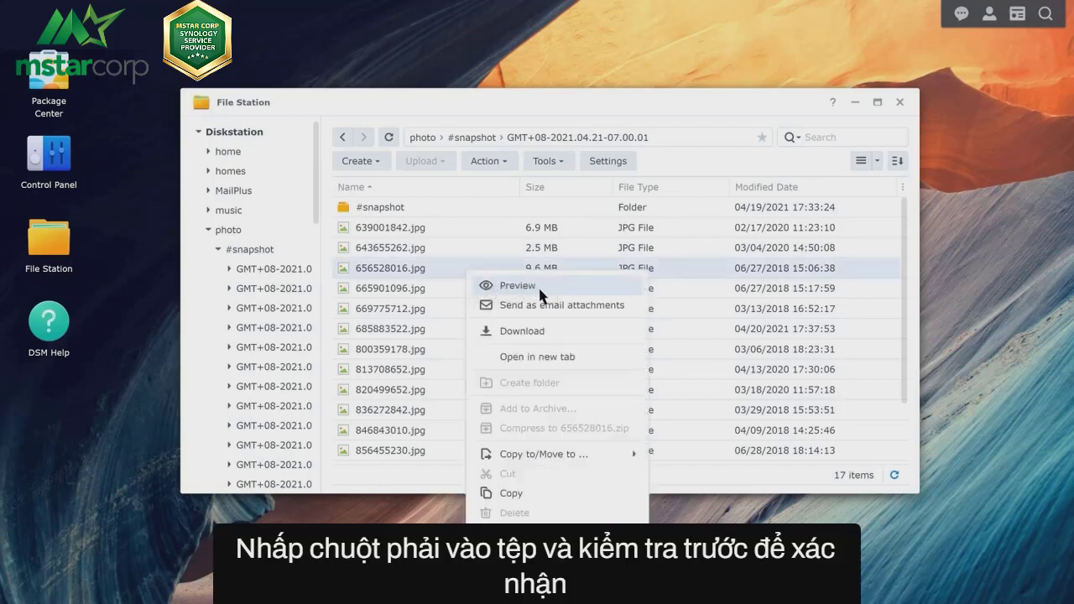
left_click(542, 293)
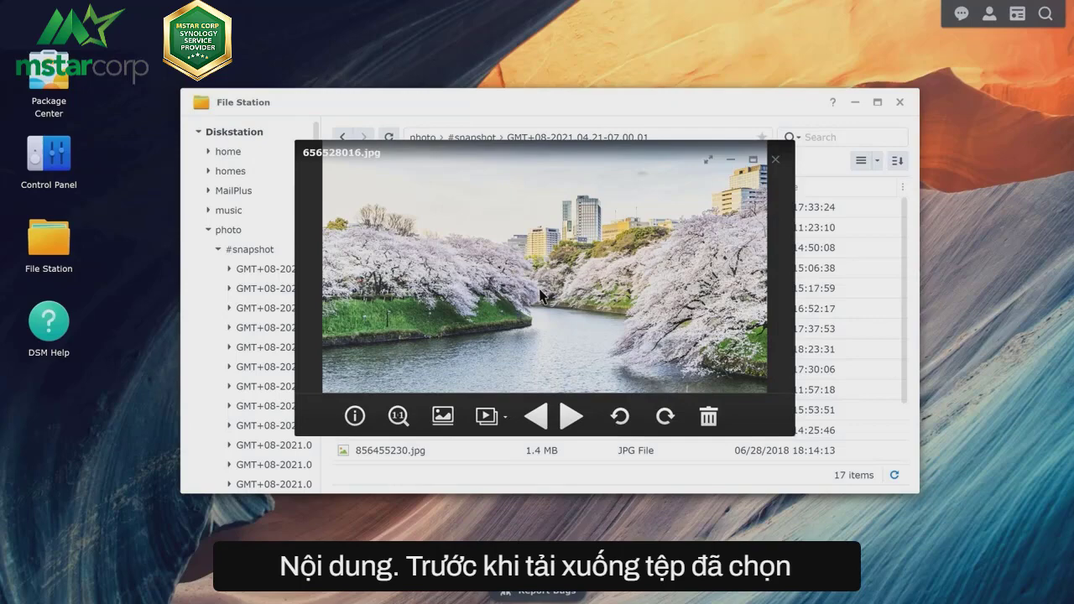
left_click(774, 160)
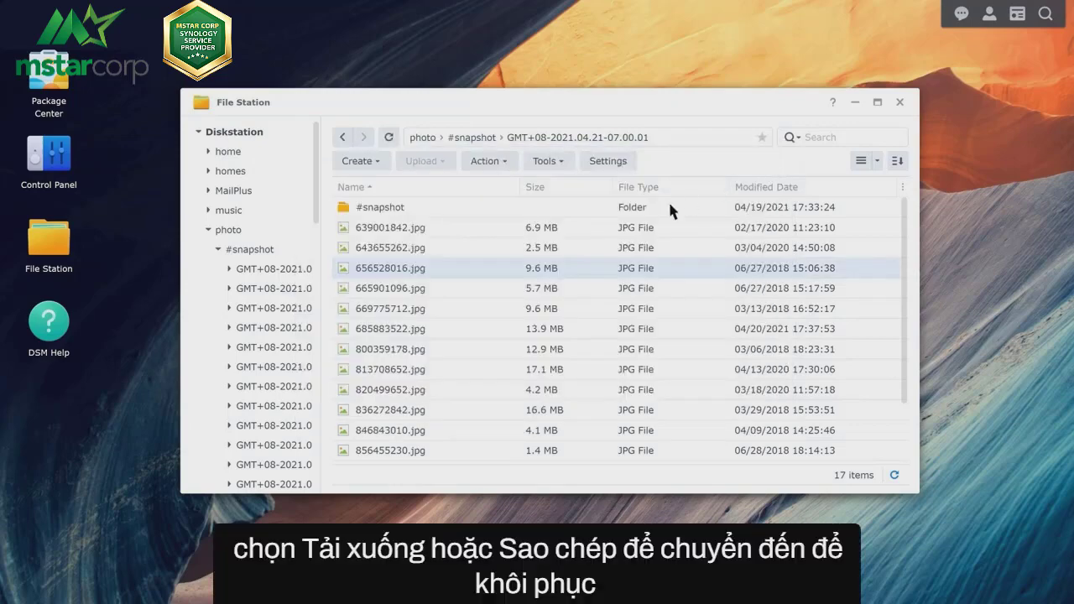
right_click(376, 277)
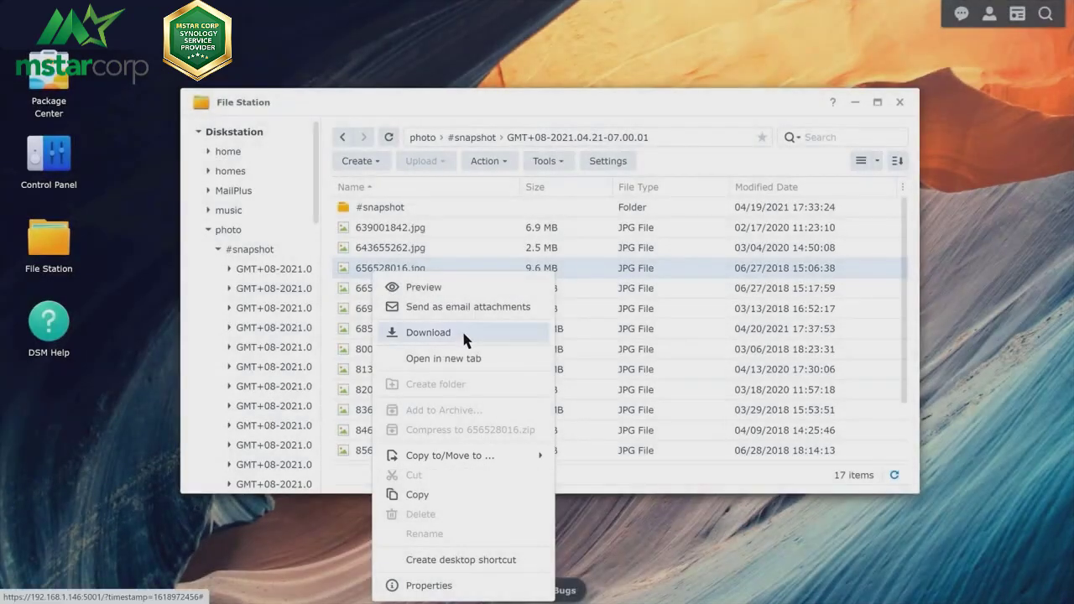
left_click(464, 334)
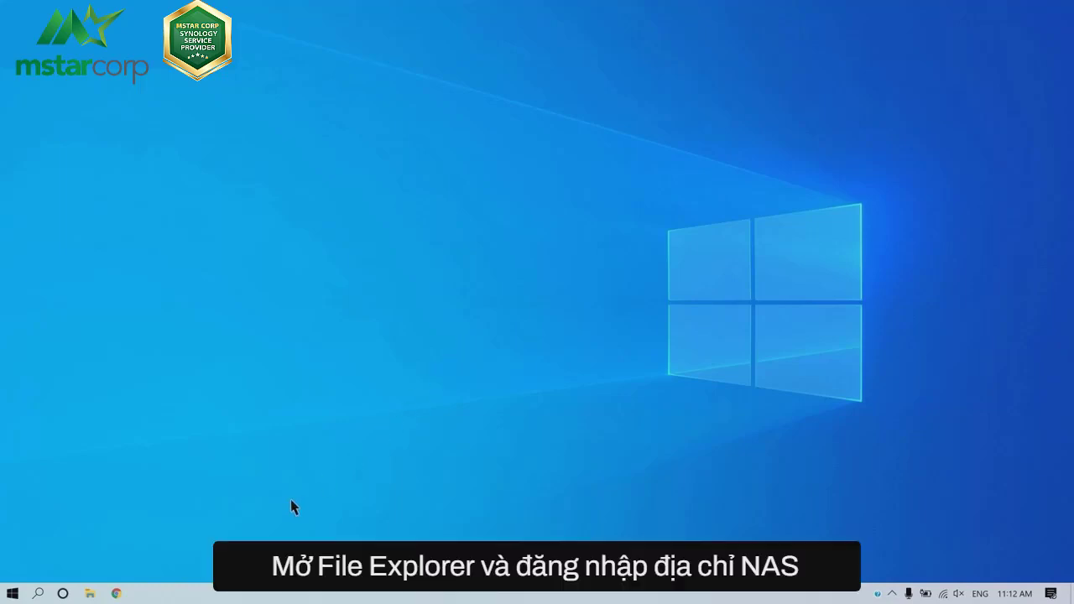
Switch to Windows File Explorer and go to the NAS shared folder \\Diskstation\photo.
left_click(90, 593)
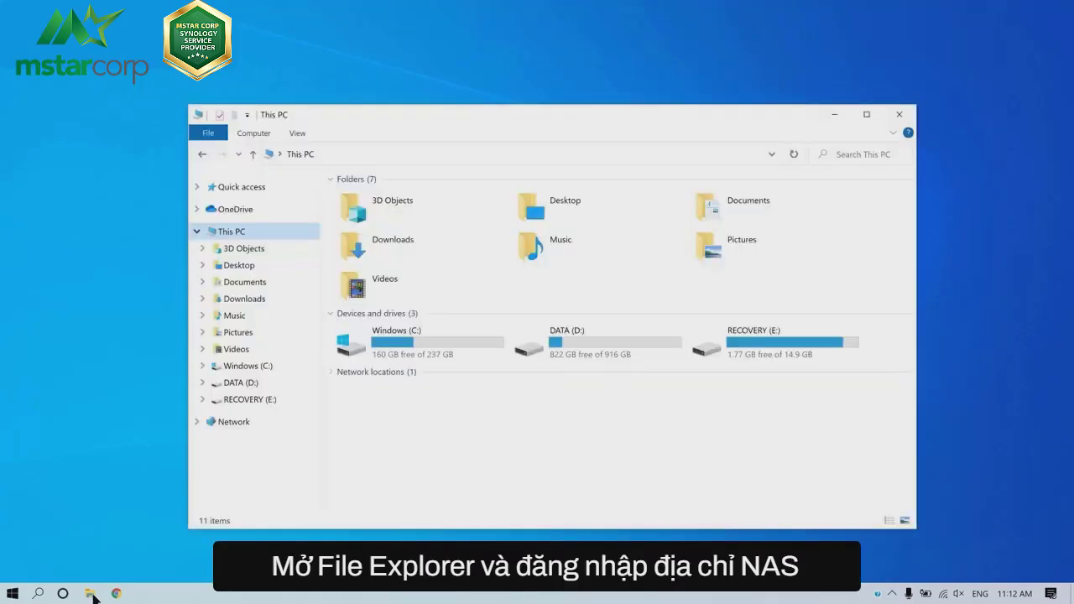
left_click(277, 154)
type("\\Diskst")
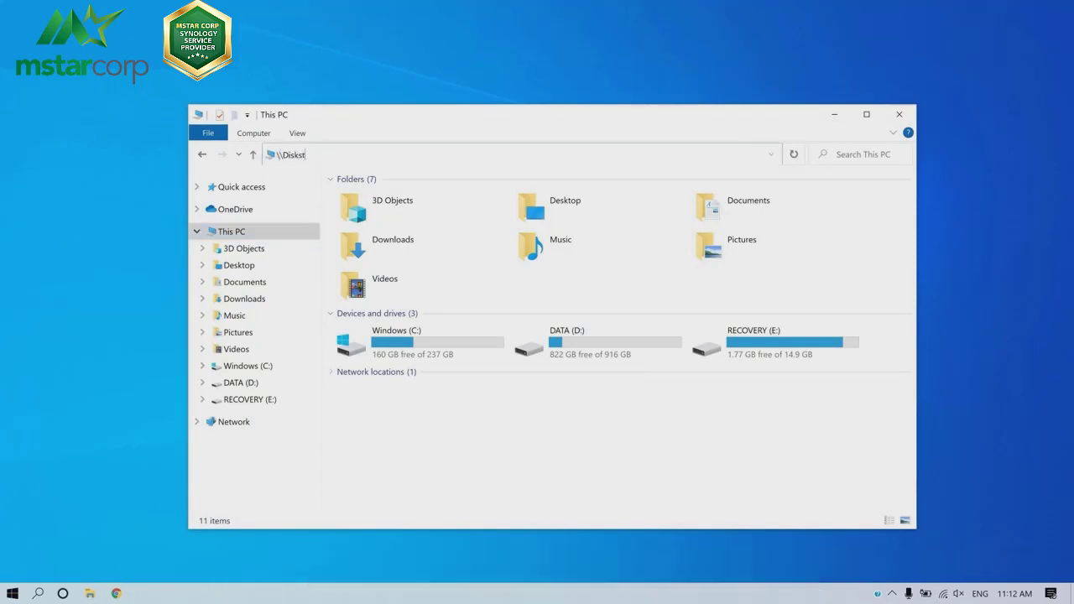
type("ation\\photo")
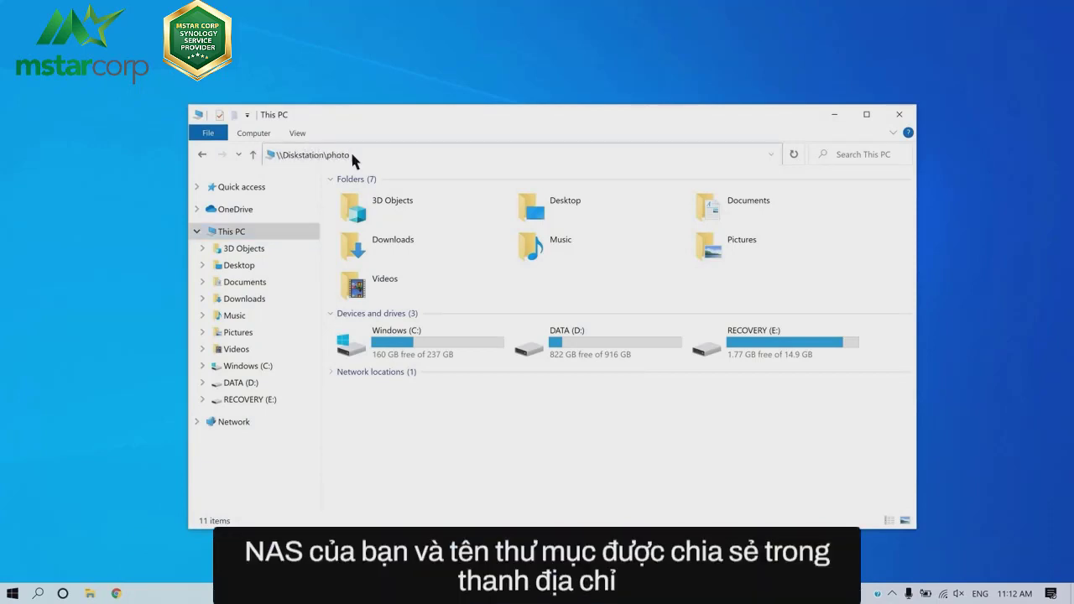
key("Return")
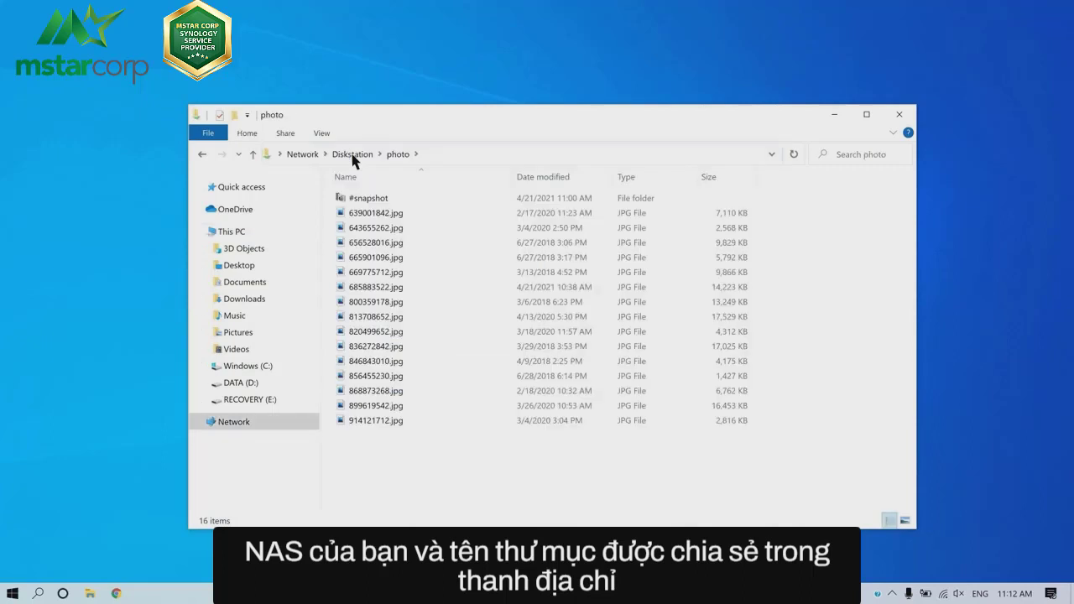
Restore 685883522.jpg to its previous version from 4/20/2021 4:38 PM and close its properties.
right_click(417, 284)
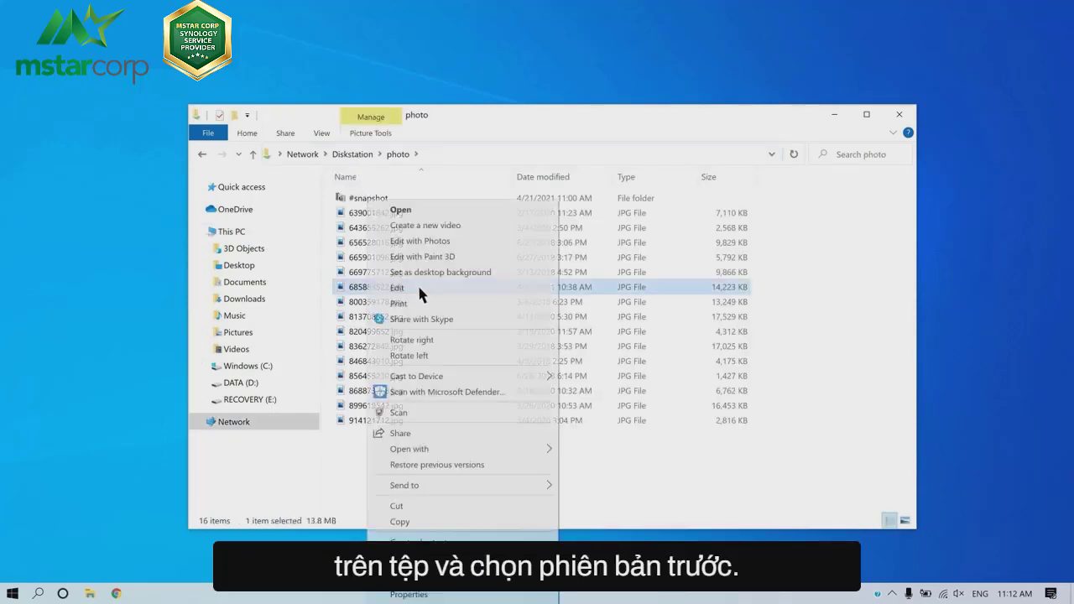
left_click(457, 596)
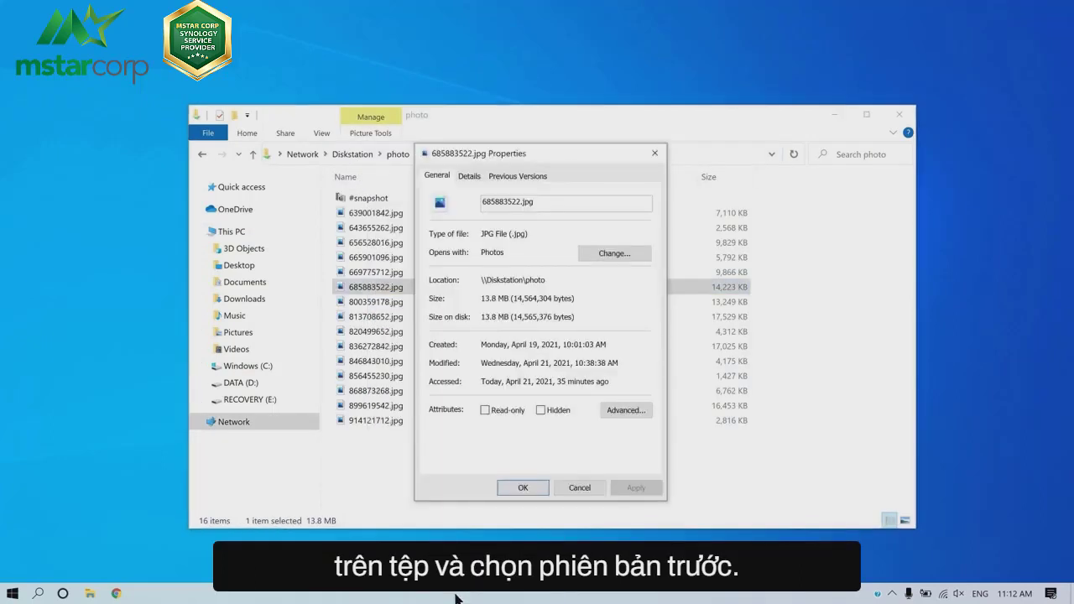
left_click(518, 176)
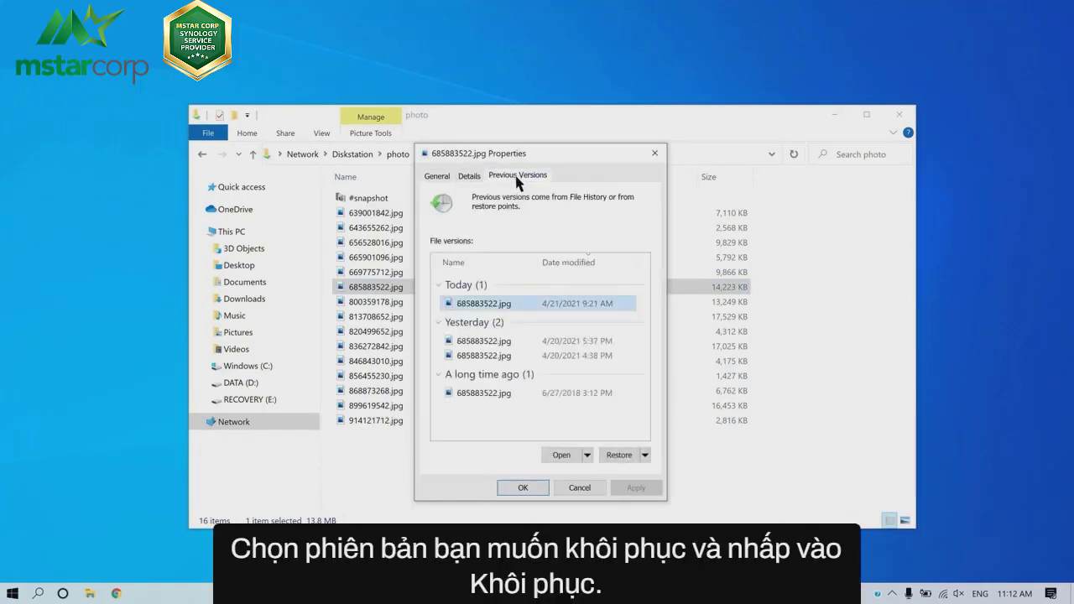
left_click(529, 356)
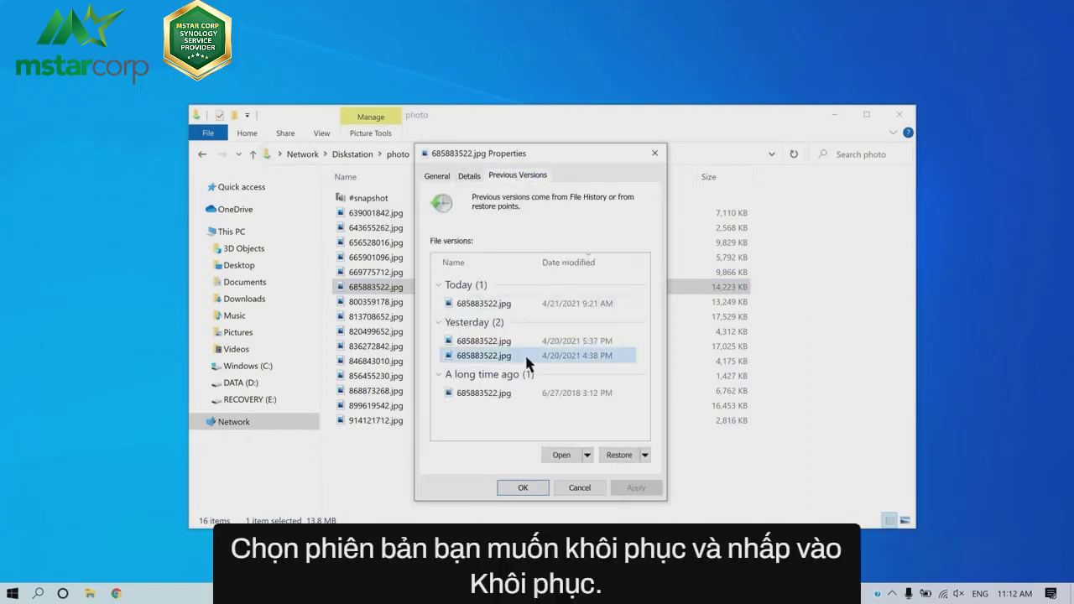
left_click(629, 455)
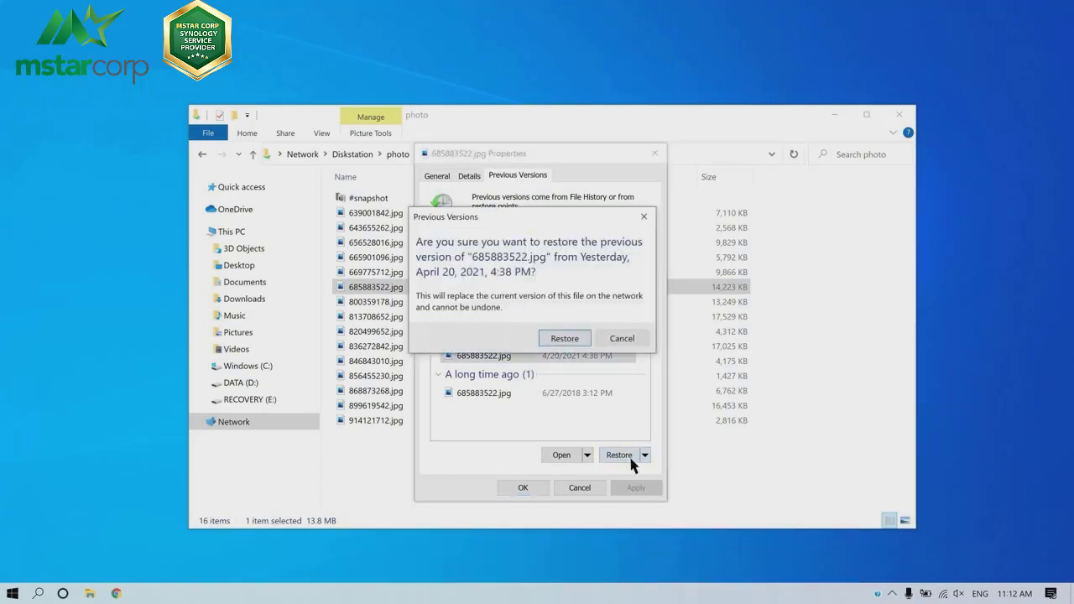
left_click(580, 341)
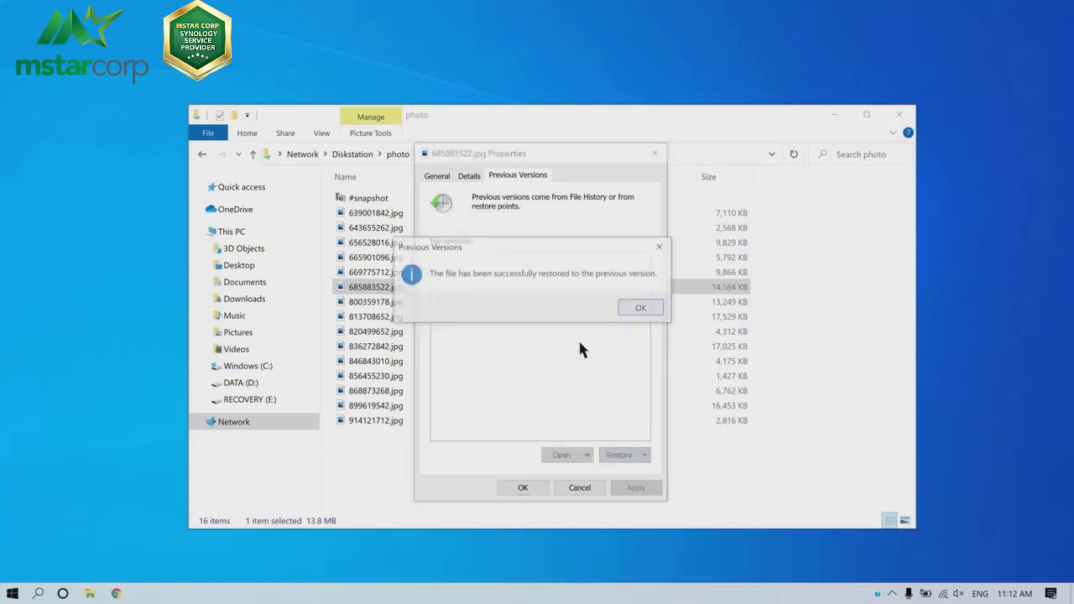
left_click(645, 308)
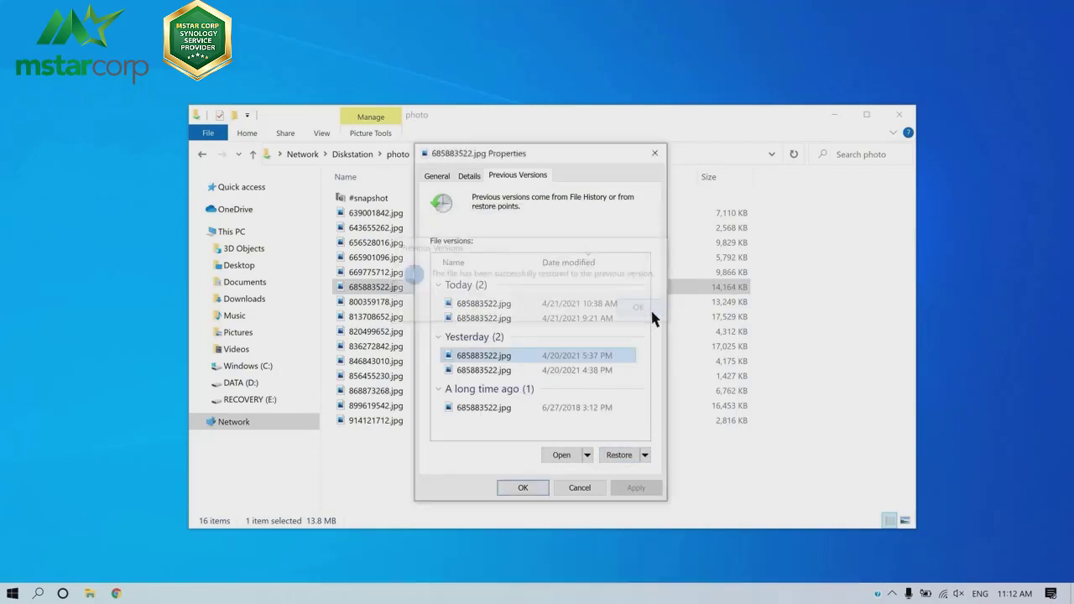
left_click(532, 487)
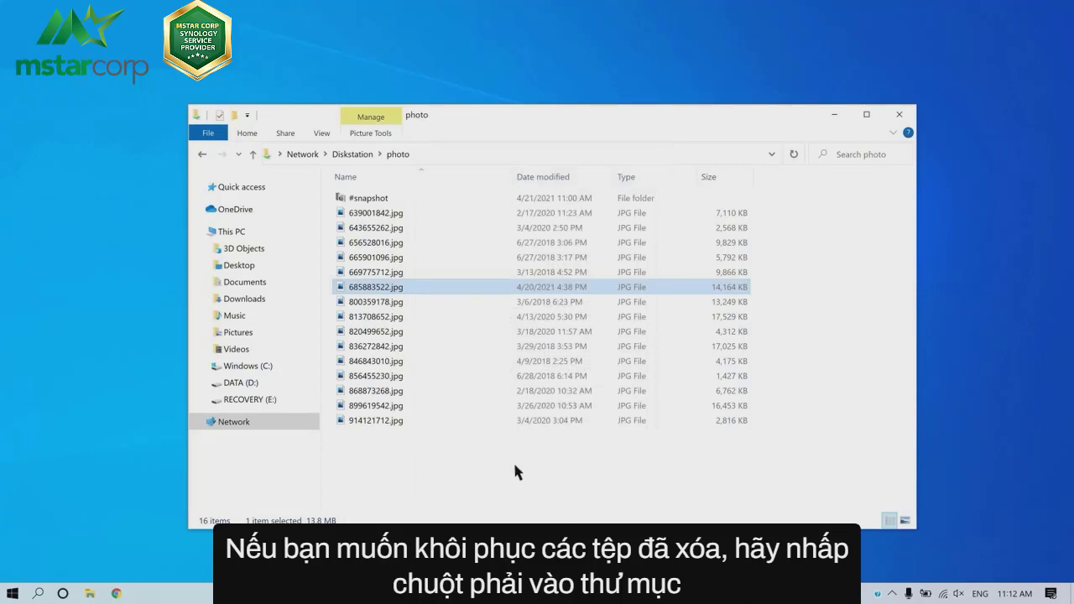
From the Diskstation share list, open the photo folder's previous version dated 4/21/2021 7:00 AM.
left_click(352, 154)
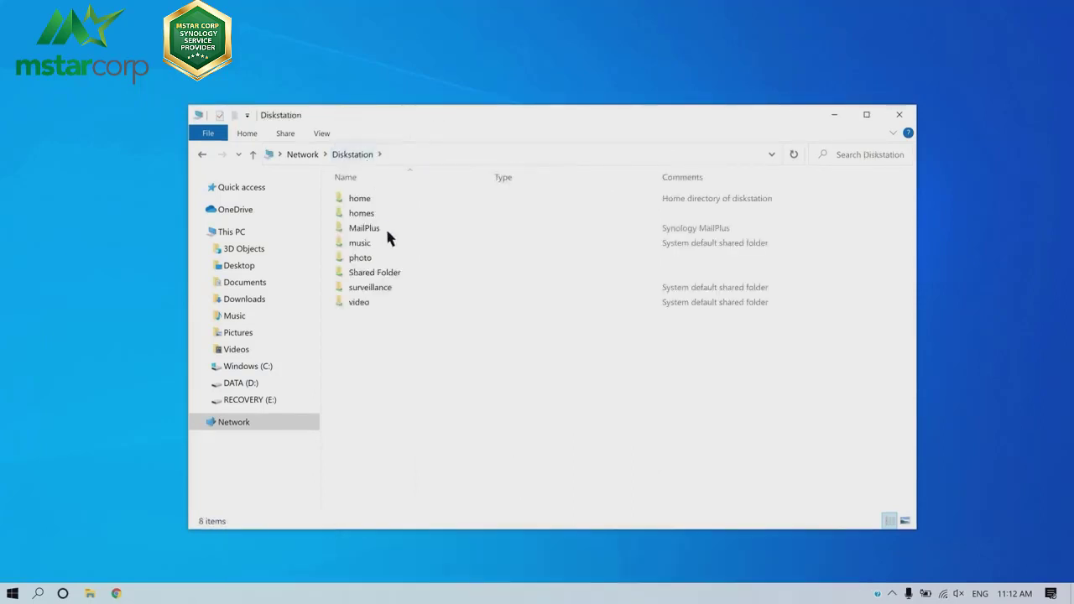
right_click(402, 260)
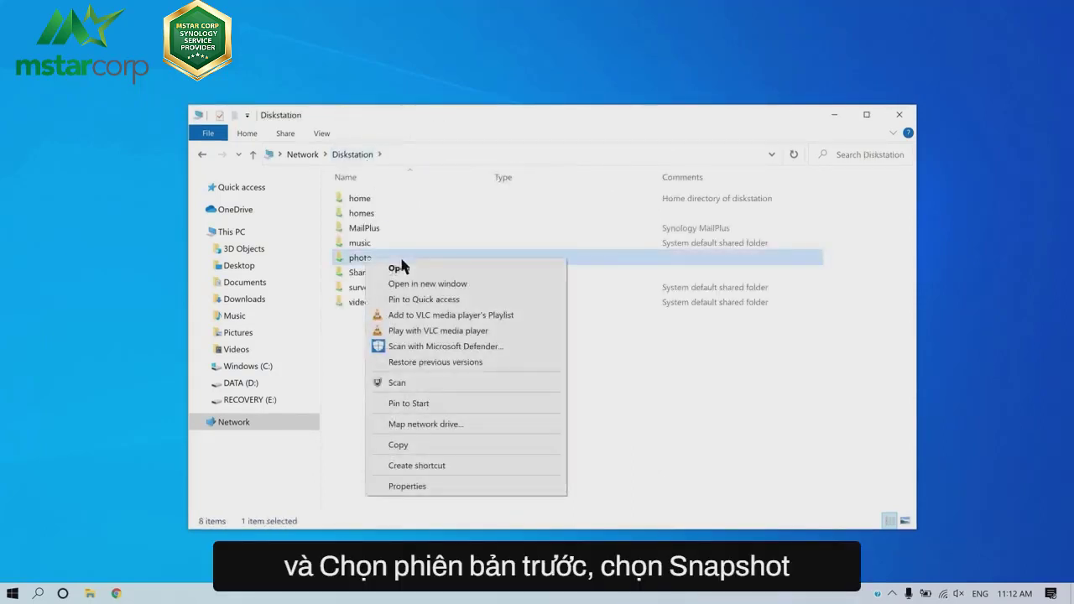
left_click(437, 488)
left_click(548, 173)
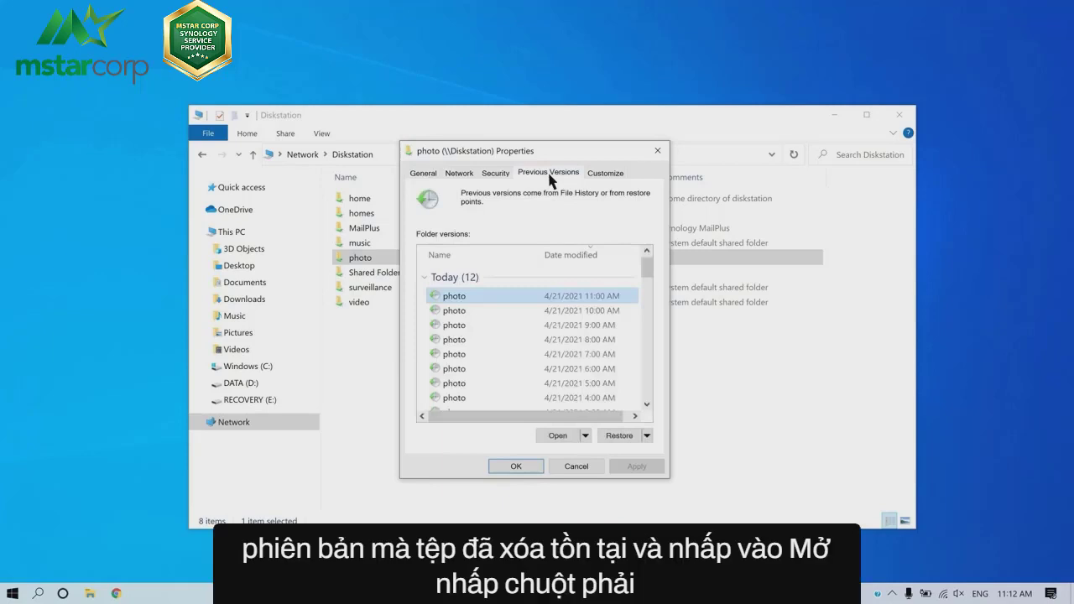
left_click(527, 353)
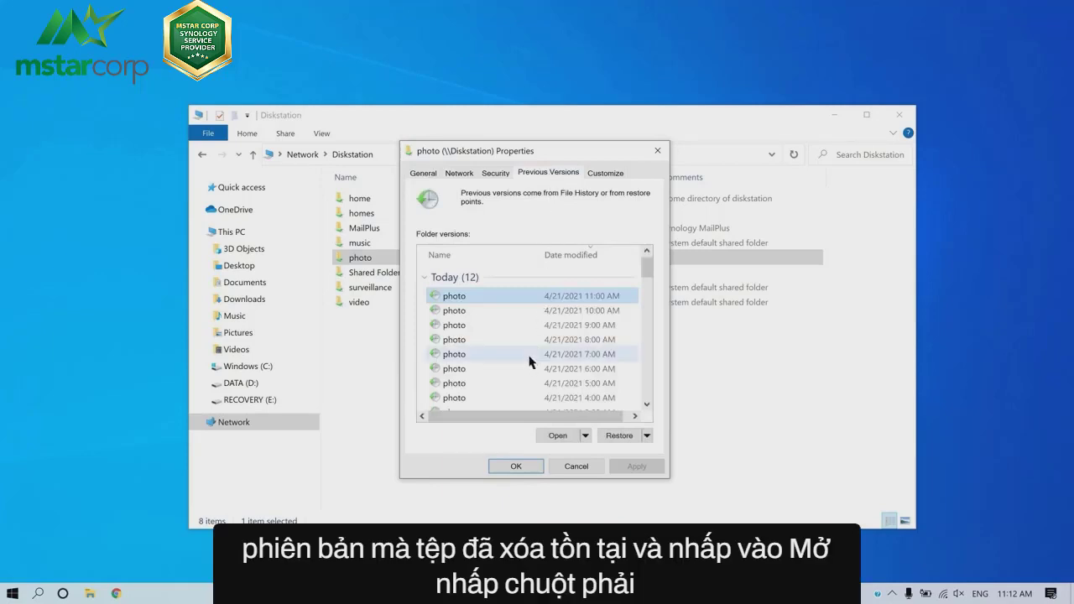
right_click(527, 353)
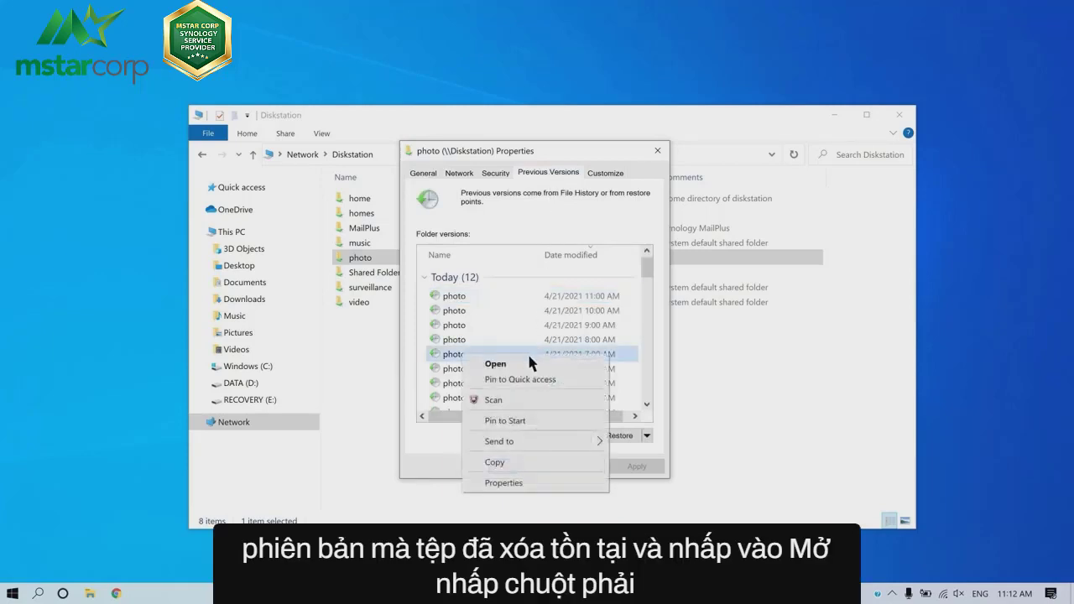
left_click(527, 353)
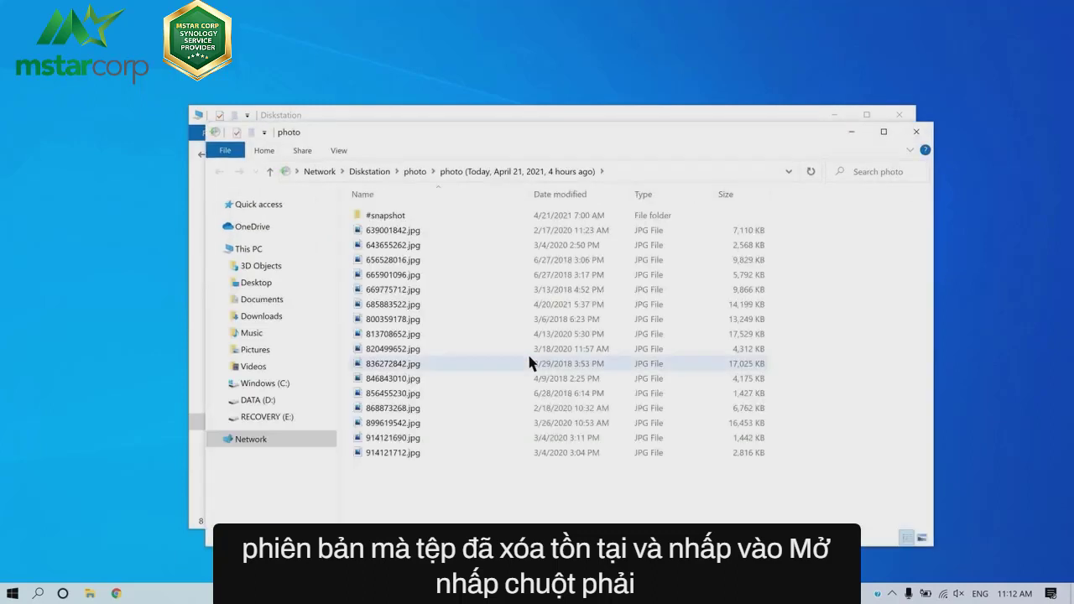
Copy 914121690.jpg from the previous version and paste it into the current photo folder on Diskstation.
left_click(464, 438)
right_click(464, 438)
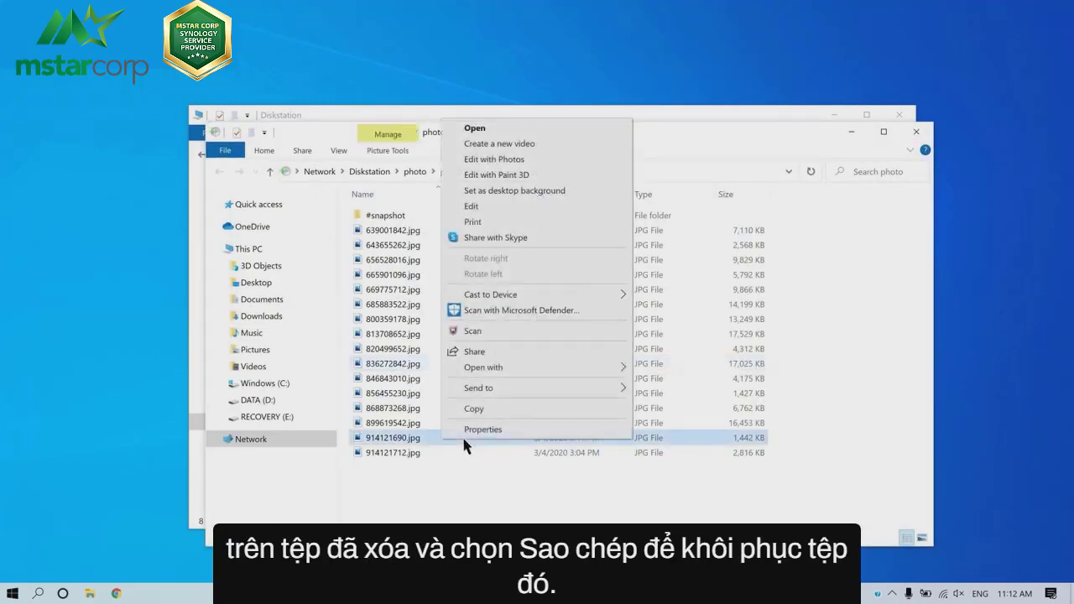
left_click(517, 409)
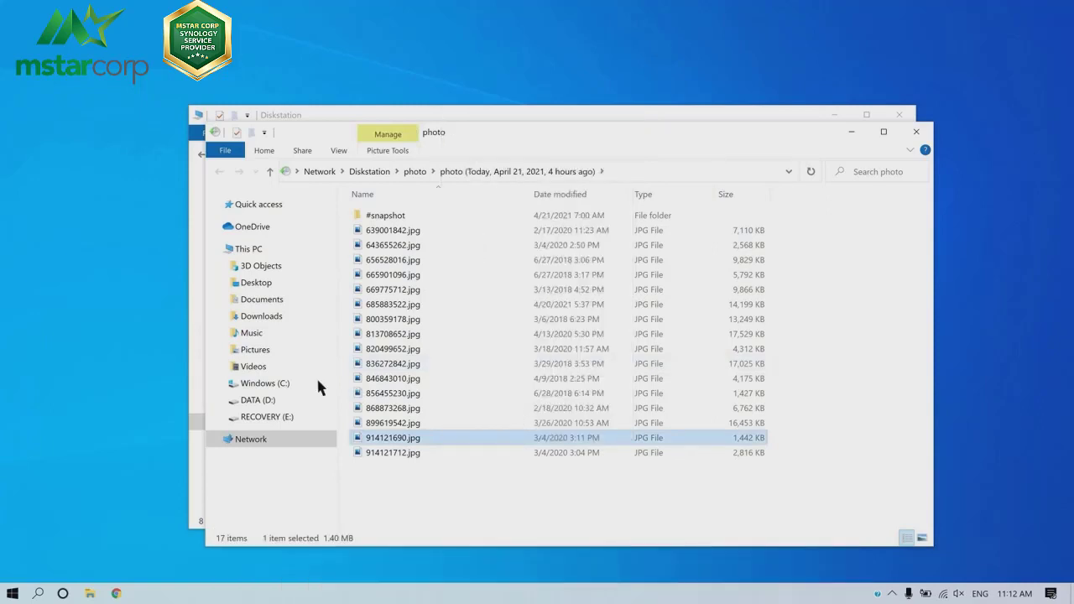
left_click(196, 351)
double_click(416, 257)
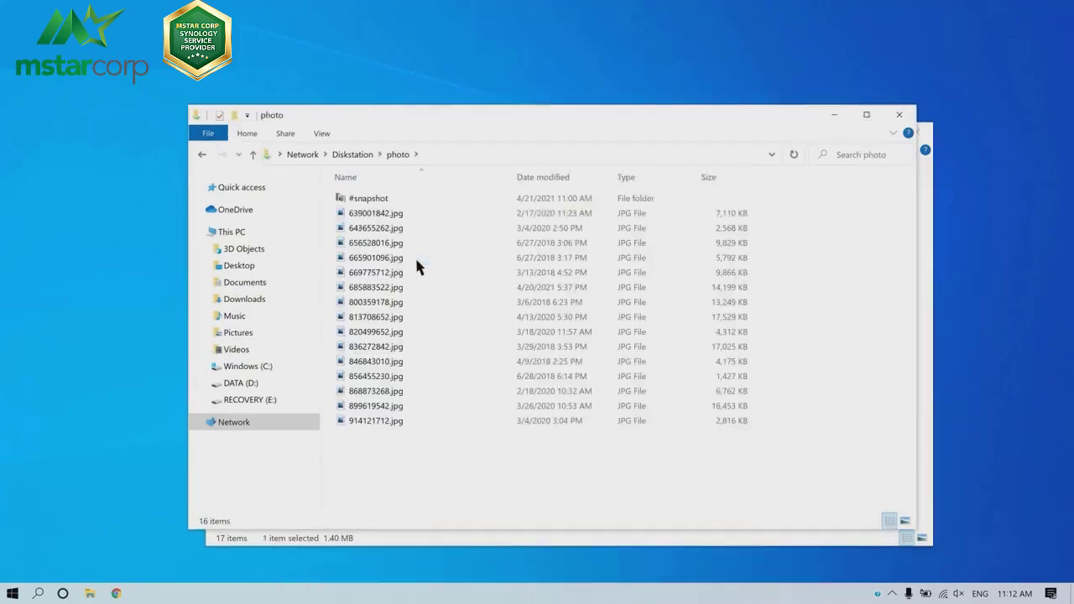
right_click(417, 286)
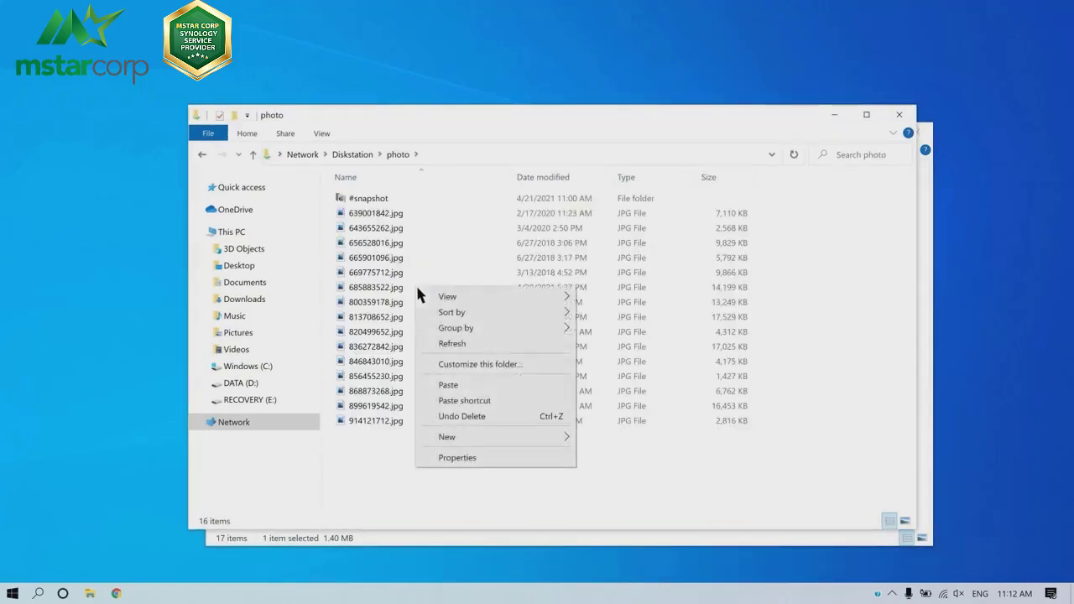
left_click(464, 385)
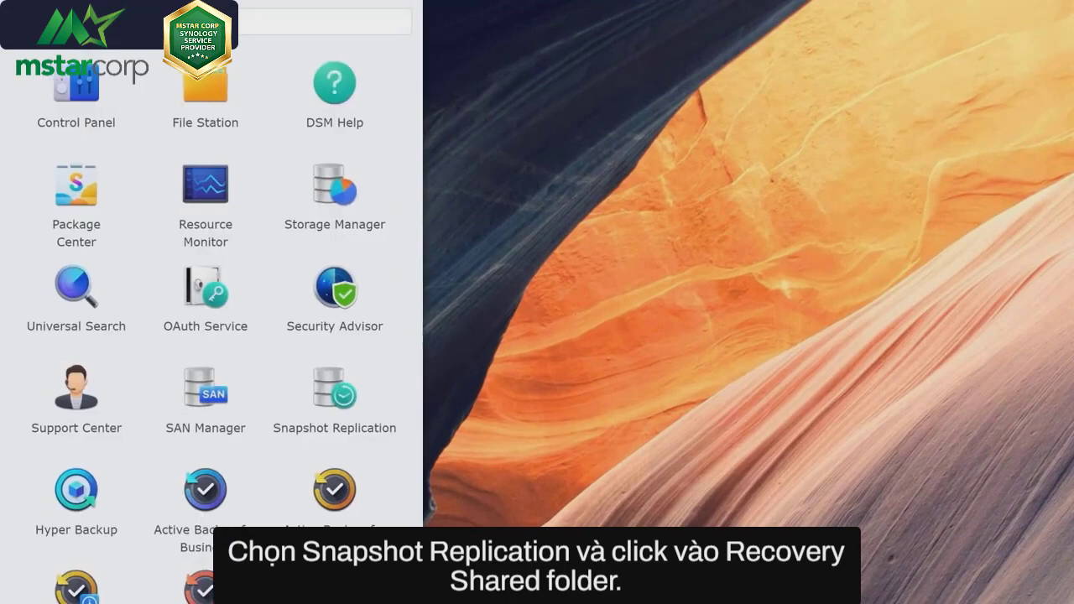
Switch to Snapshot Replication, open the photo shared folder's recovery snapshots, and browse the contents of the 04/21/2021 08:00:01 snapshot.
left_click(340, 399)
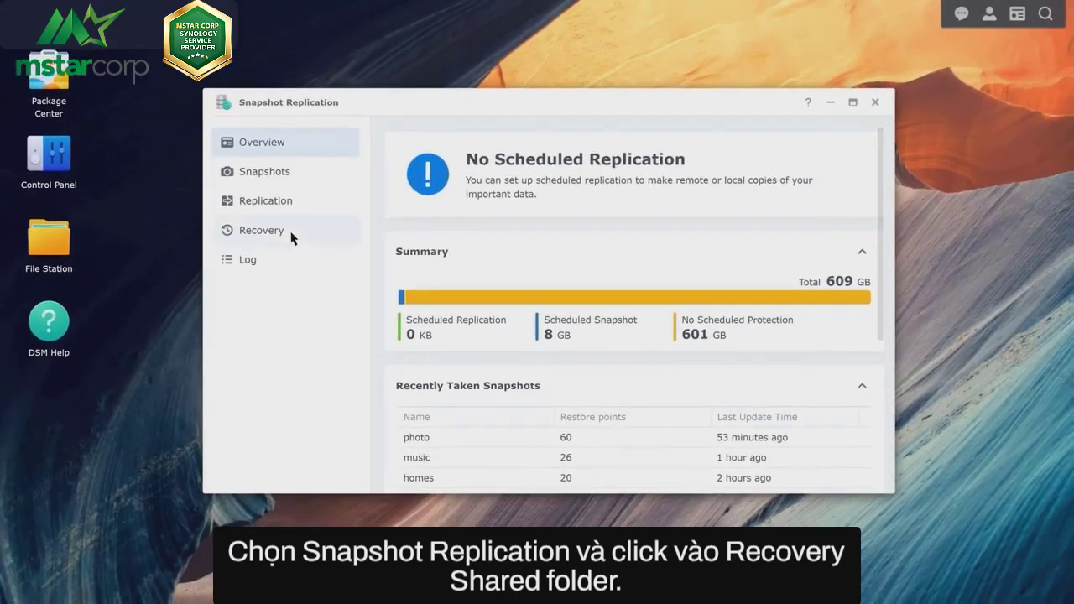
left_click(293, 238)
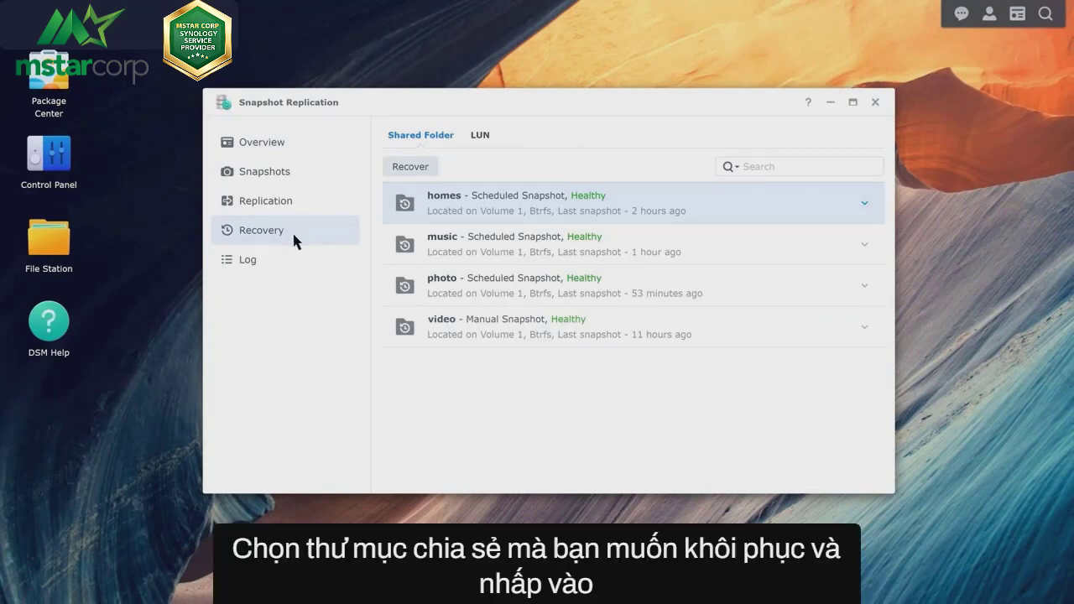
left_click(419, 298)
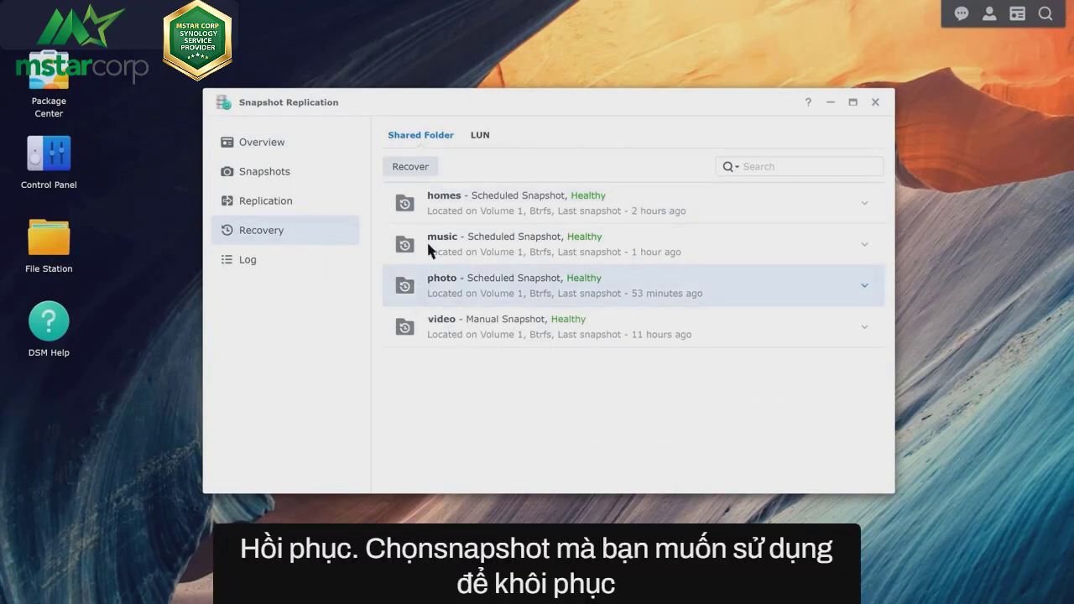
left_click(428, 167)
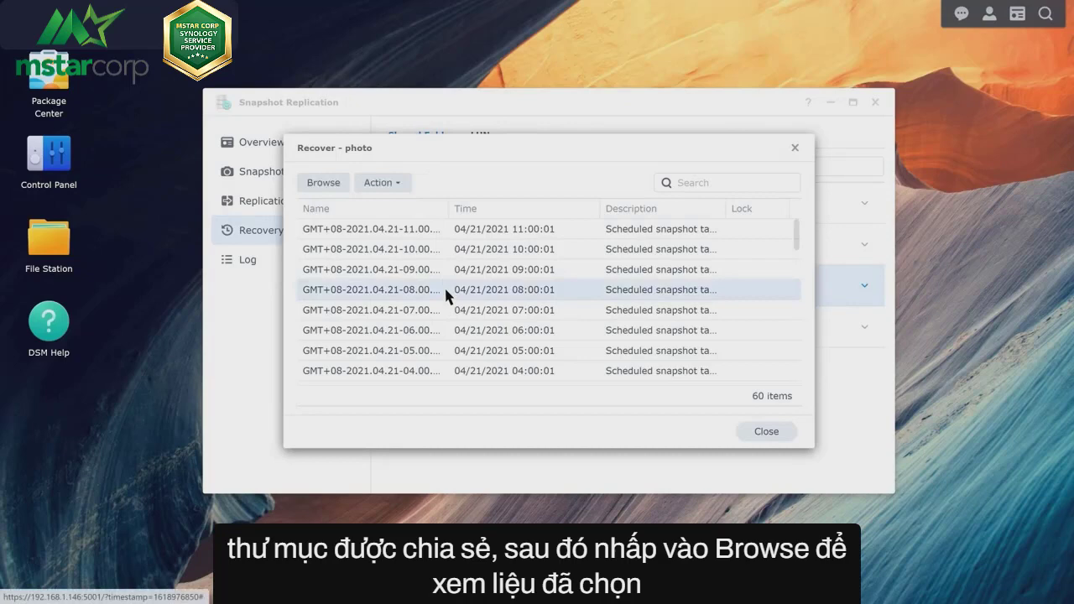
left_click(324, 183)
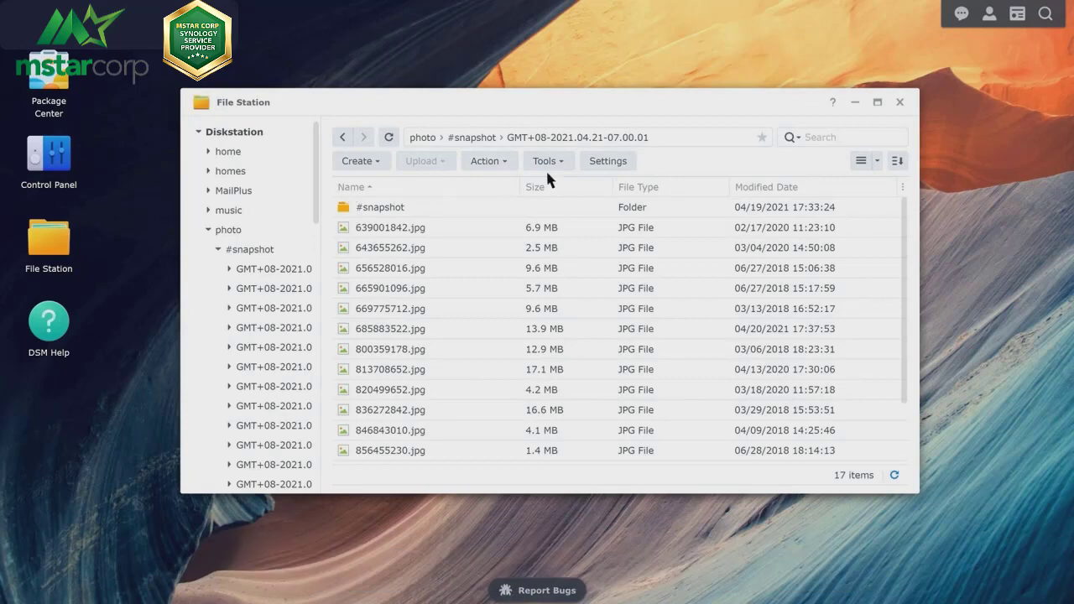
left_click(900, 102)
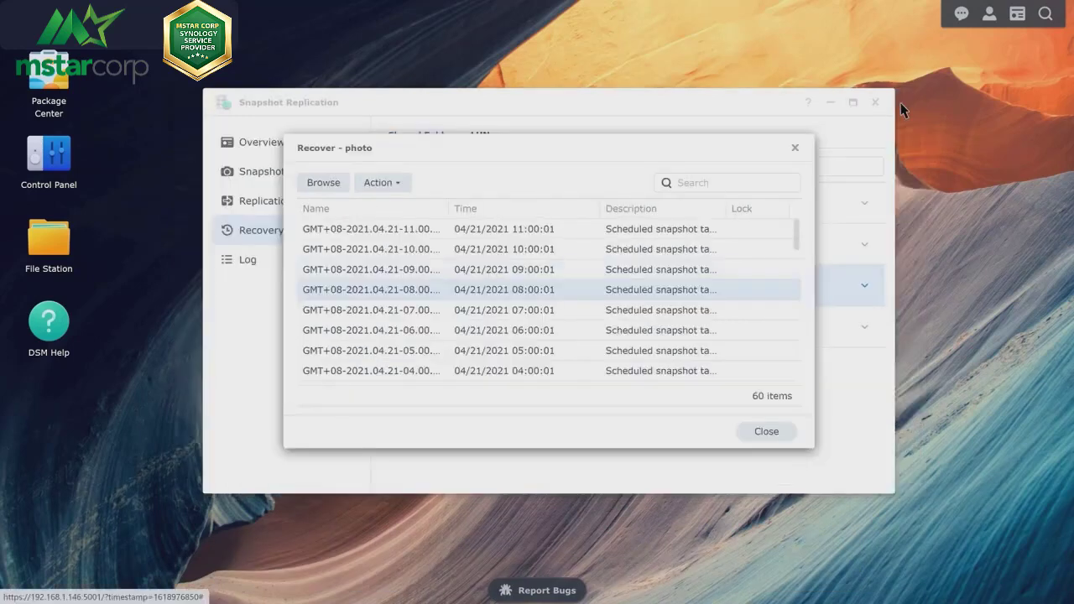
Restore the photo shared folder to the 04/21/2021 08:00:01 snapshot, taking a snapshot before restoring and including the shared folder settings.
left_click(391, 183)
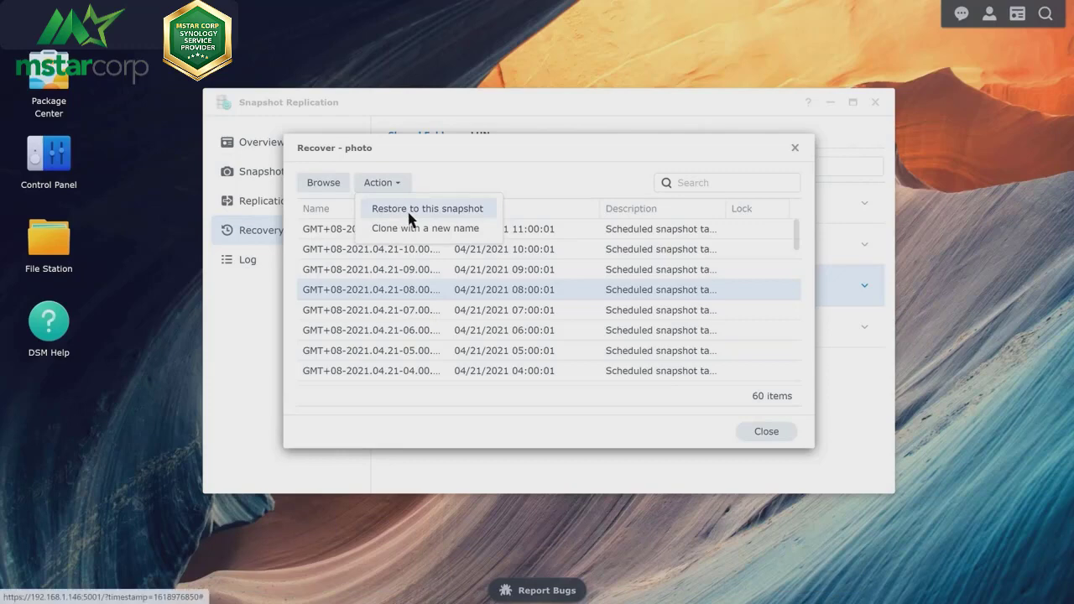
left_click(409, 209)
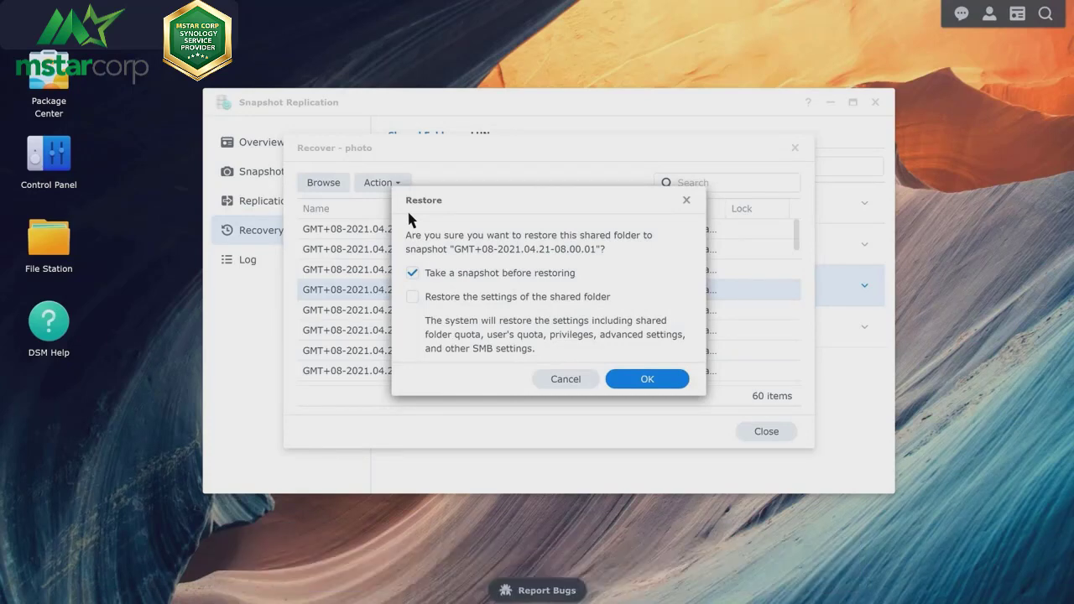
left_click(414, 302)
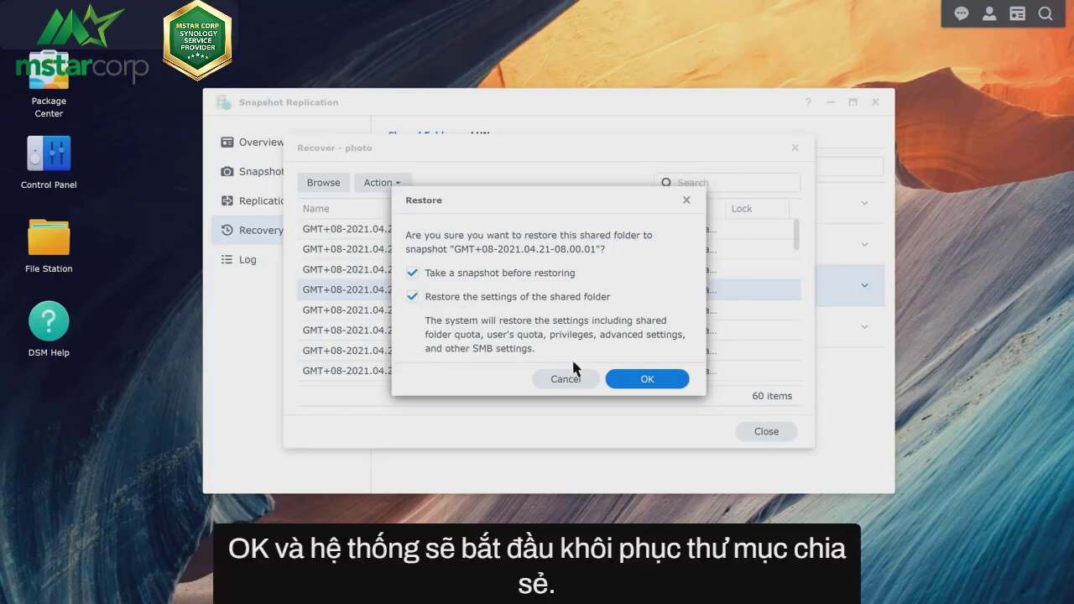
left_click(663, 382)
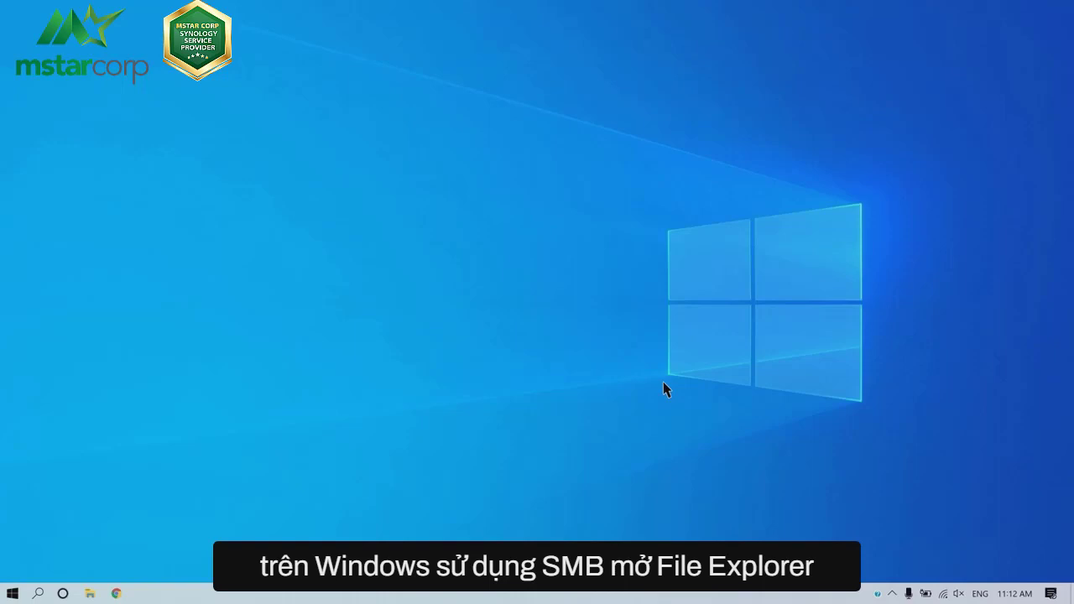
Switch to Windows File Explorer and go to the NAS at \\Diskstation.
left_click(91, 594)
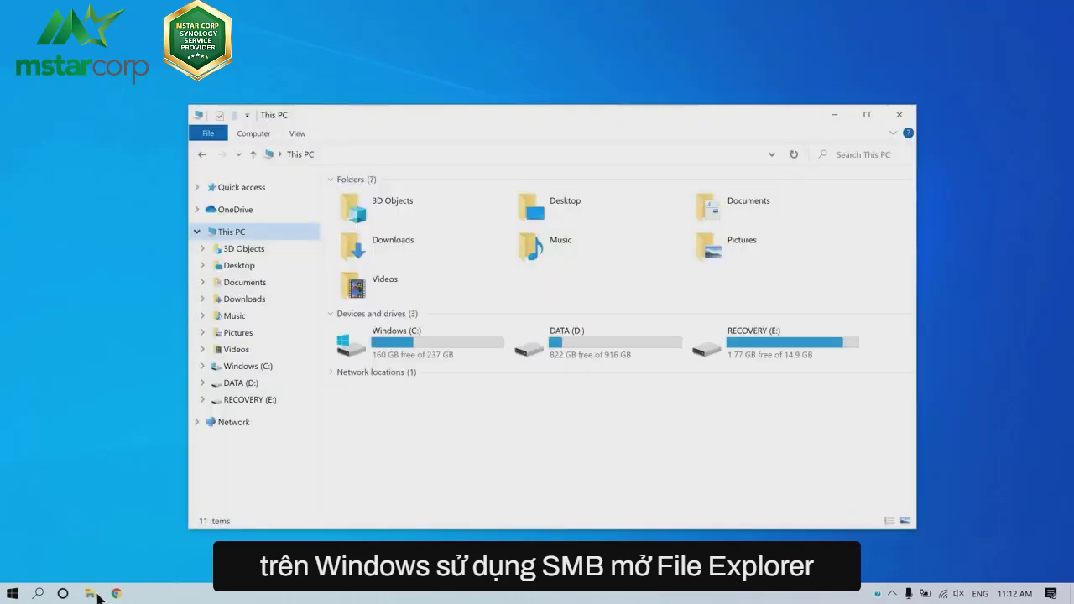
left_click(277, 155)
type("\\Diskstation")
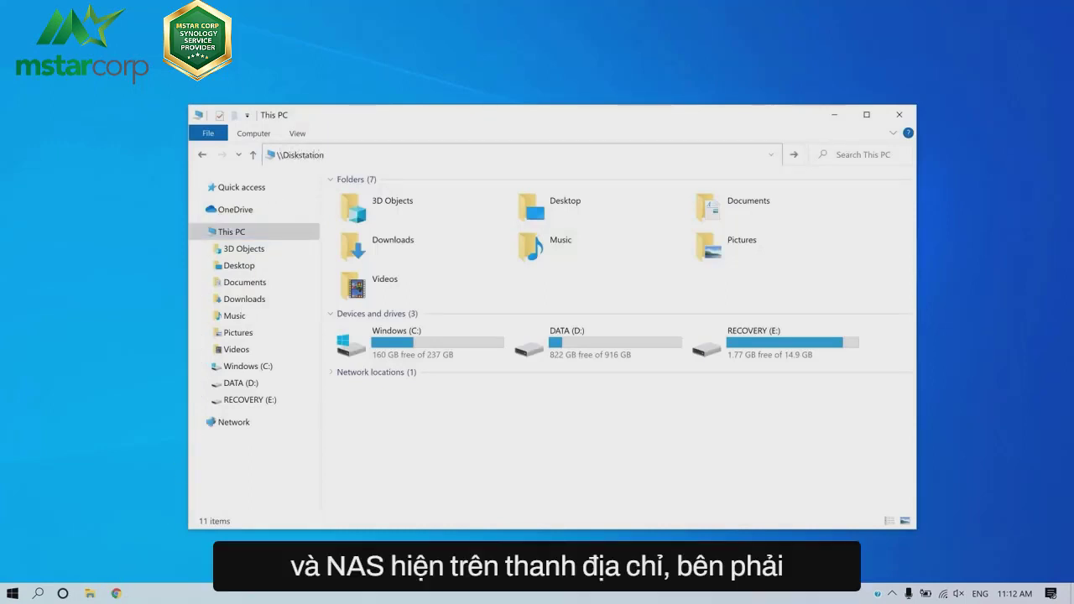
key("Return")
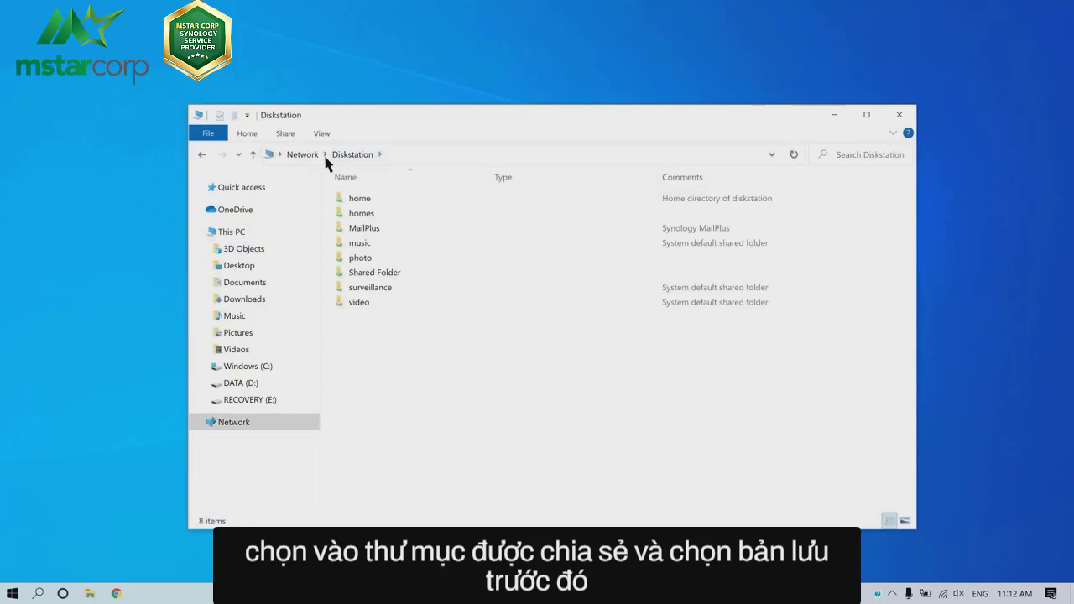
Restore the photo shared folder to its previous version from 4/21/2021 8:00 AM.
right_click(416, 259)
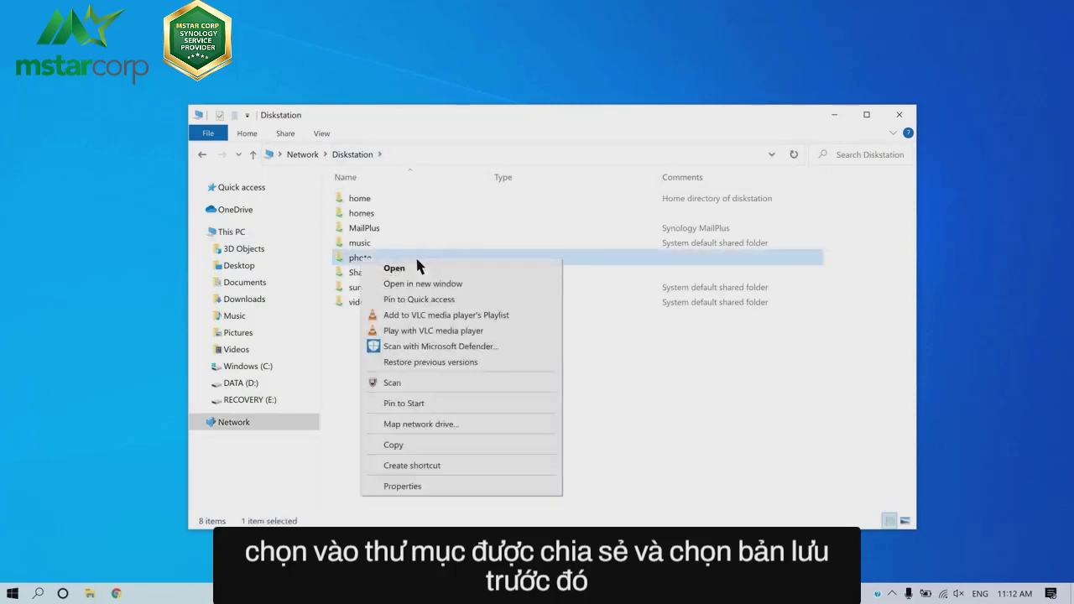
left_click(440, 485)
left_click(515, 175)
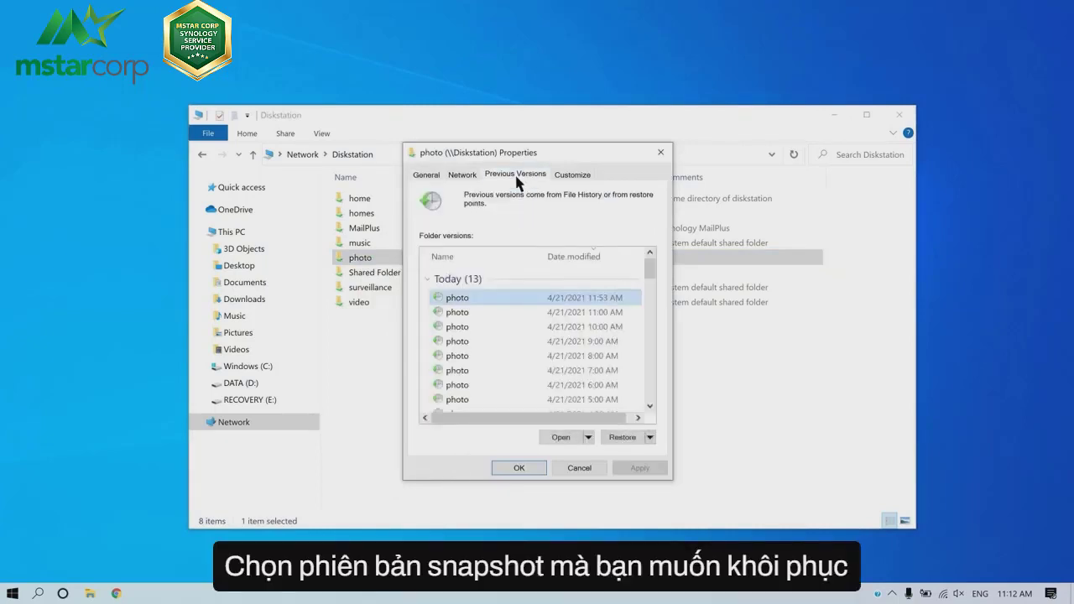
left_click(529, 356)
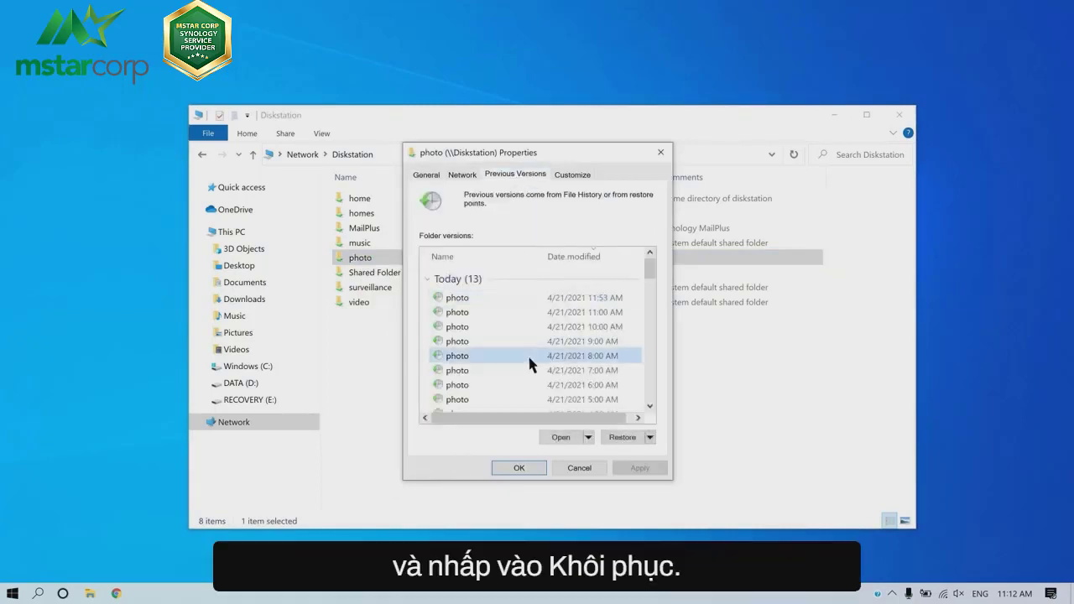
left_click(633, 437)
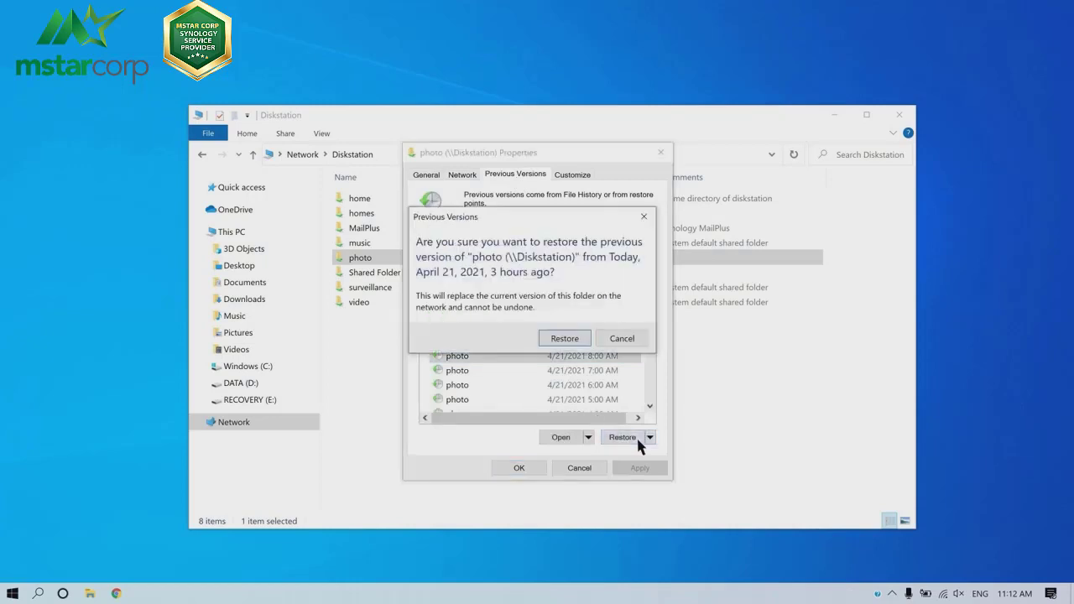
left_click(579, 339)
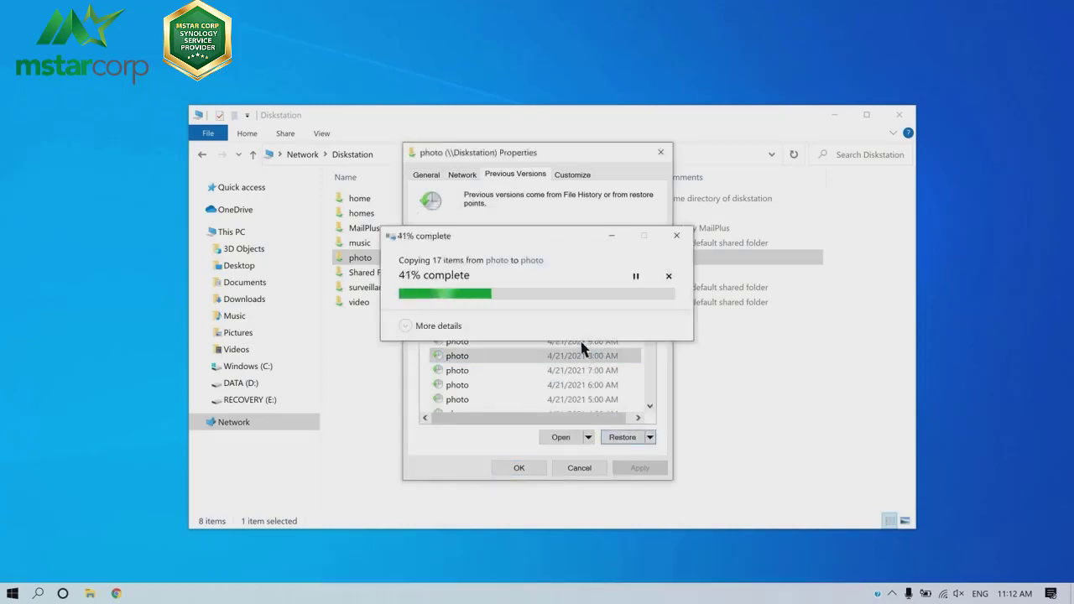
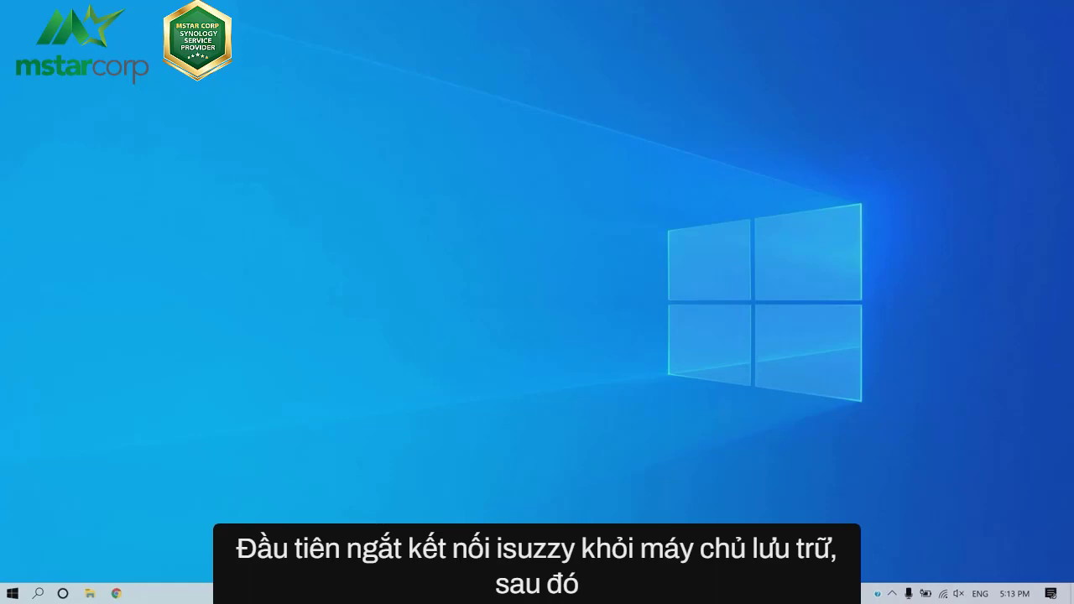
Open iSCSI Initiator in Windows, disconnect the Diskstation.Target-2 target from all sessions, and close the properties.
left_click(38, 593)
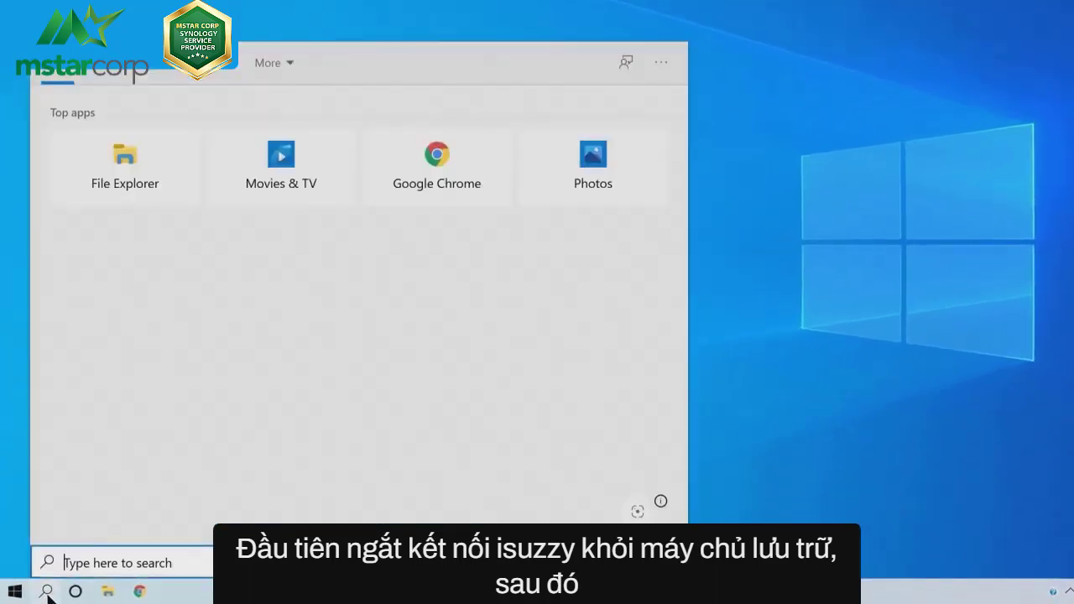
type("iS")
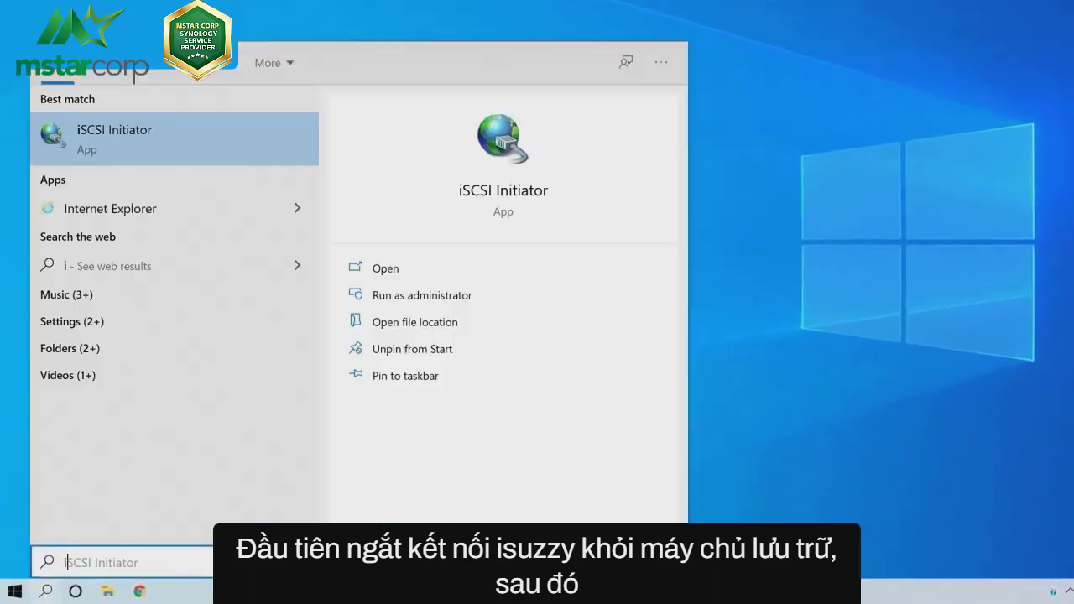
left_click(181, 146)
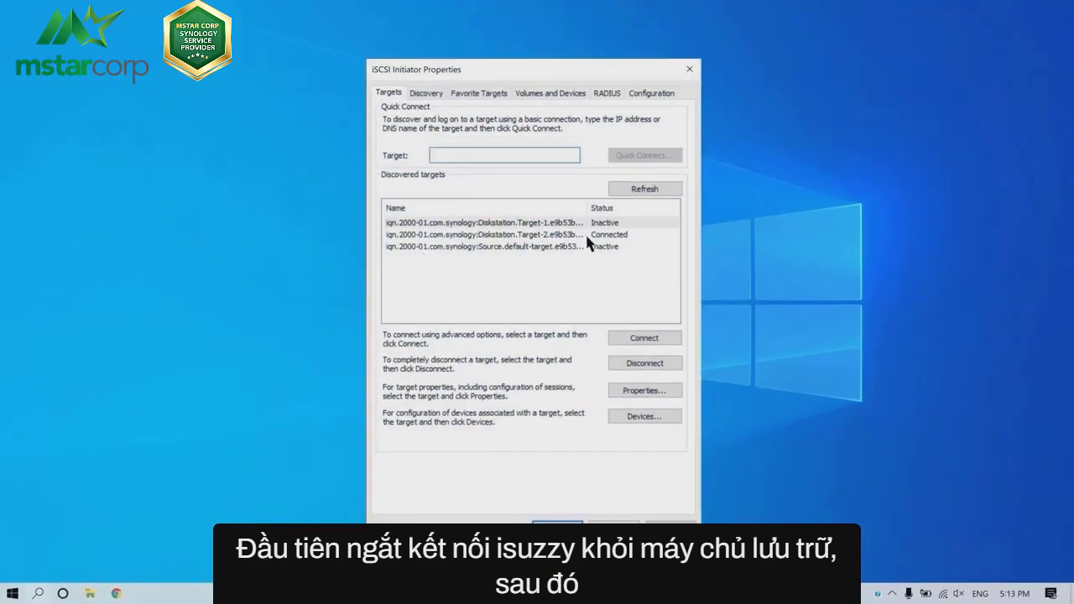
left_click(653, 236)
left_click(667, 364)
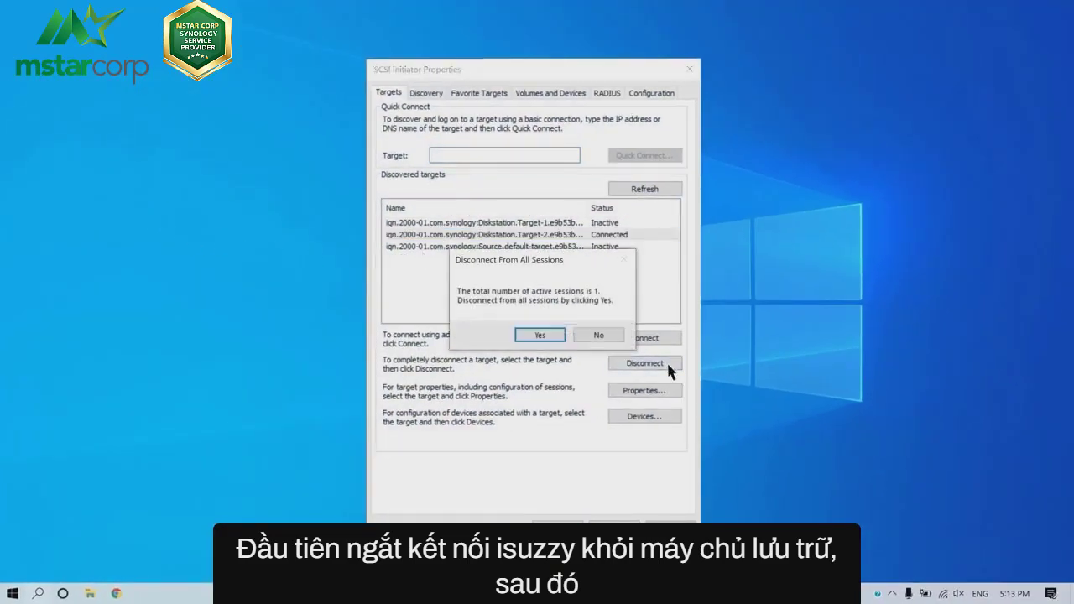
left_click(554, 342)
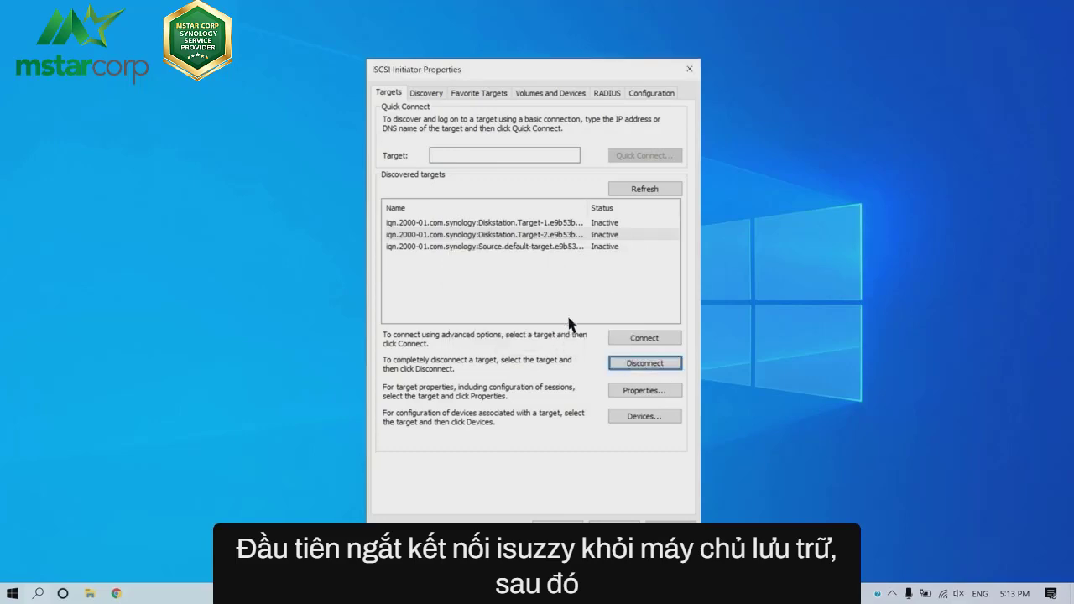
left_click(689, 70)
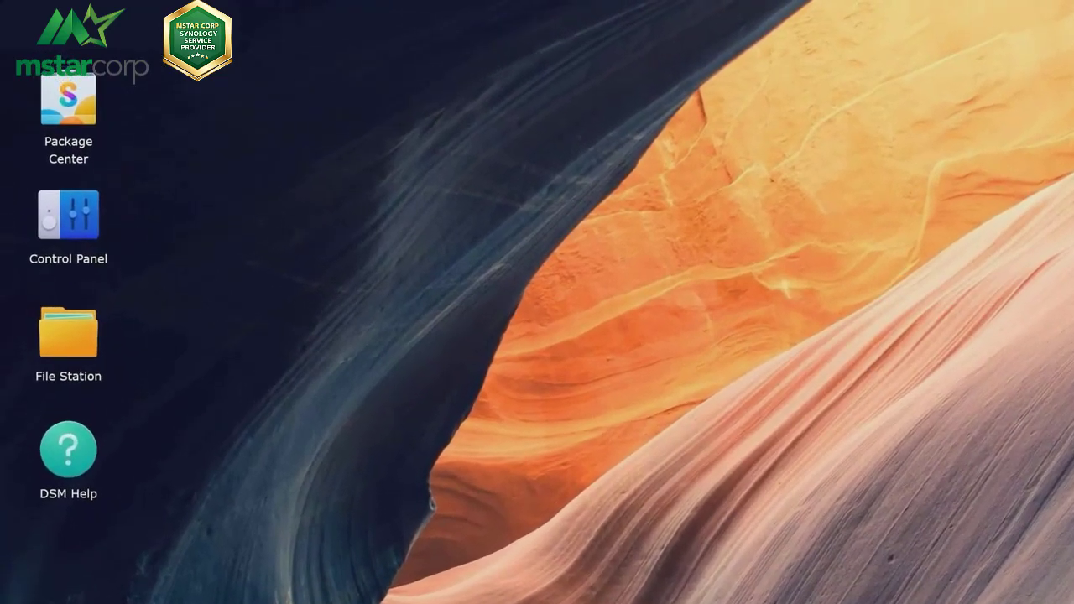
Switch to Snapshot Replication on the NAS and open the recovery snapshot list of the SourceLUN LUN.
left_click(15, 5)
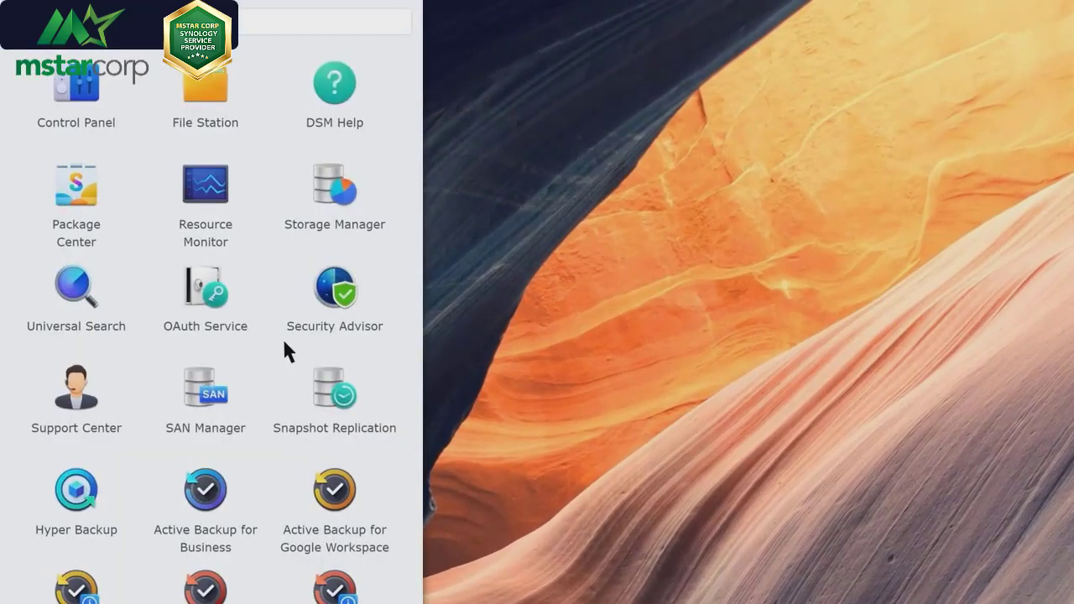
left_click(346, 406)
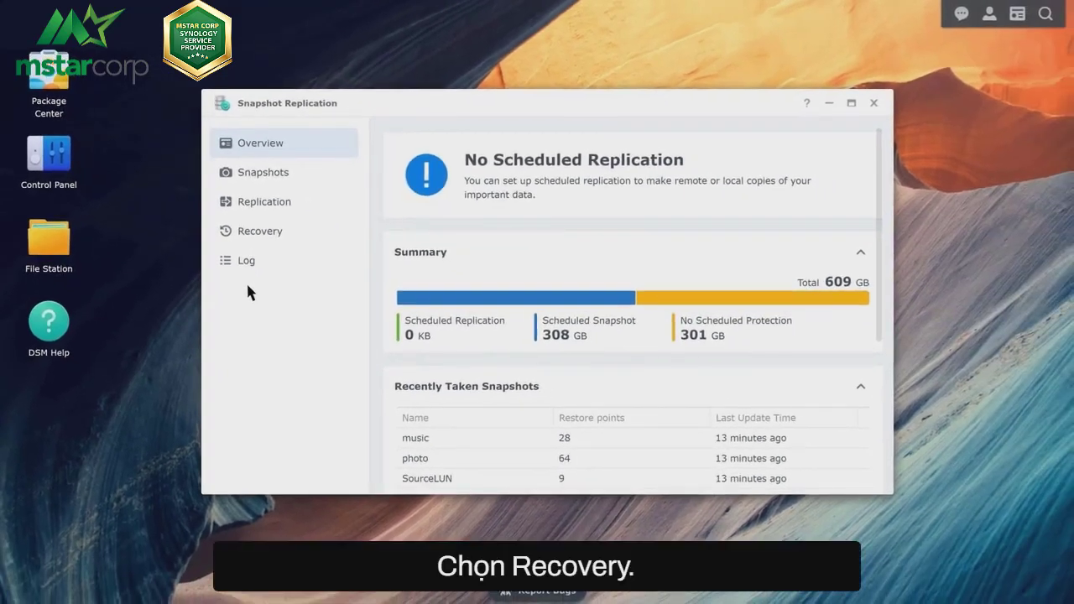
left_click(293, 239)
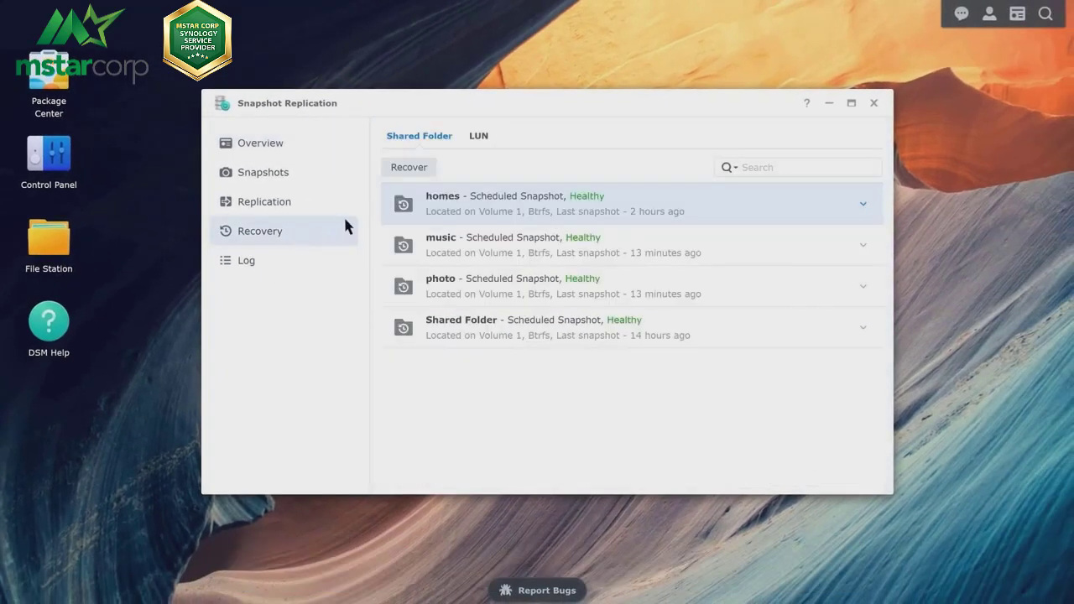
left_click(480, 139)
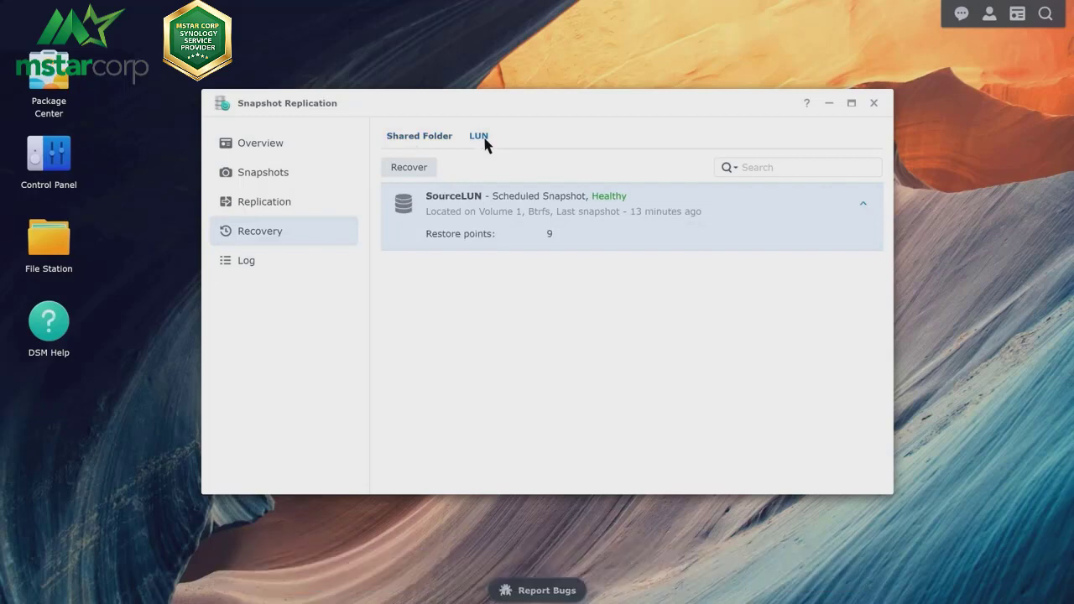
left_click(426, 173)
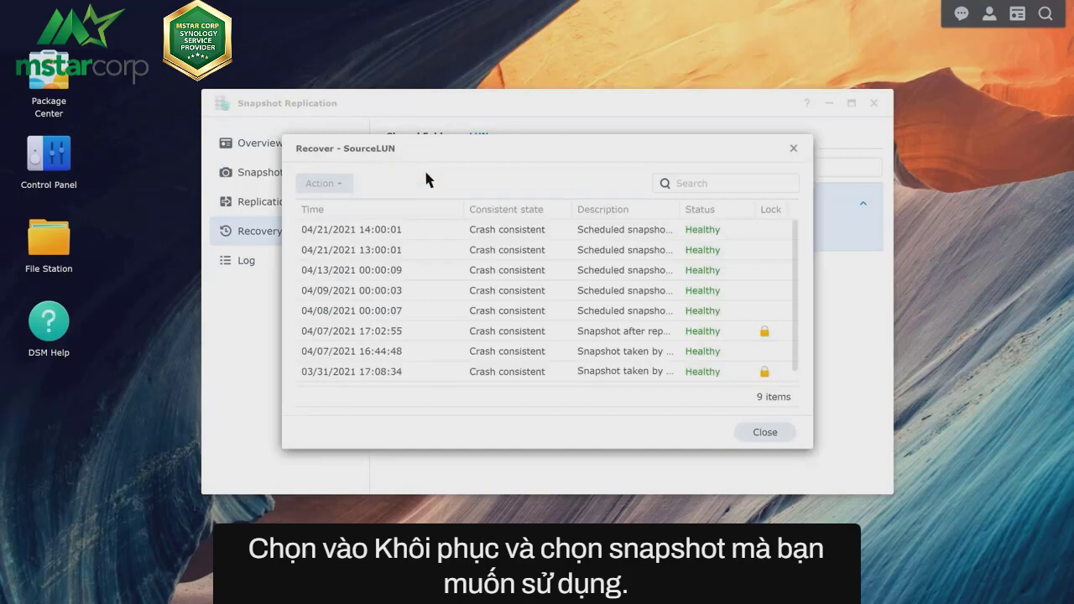
Restore SourceLUN to the 04/08/2021 00:00:07 snapshot.
left_click(438, 311)
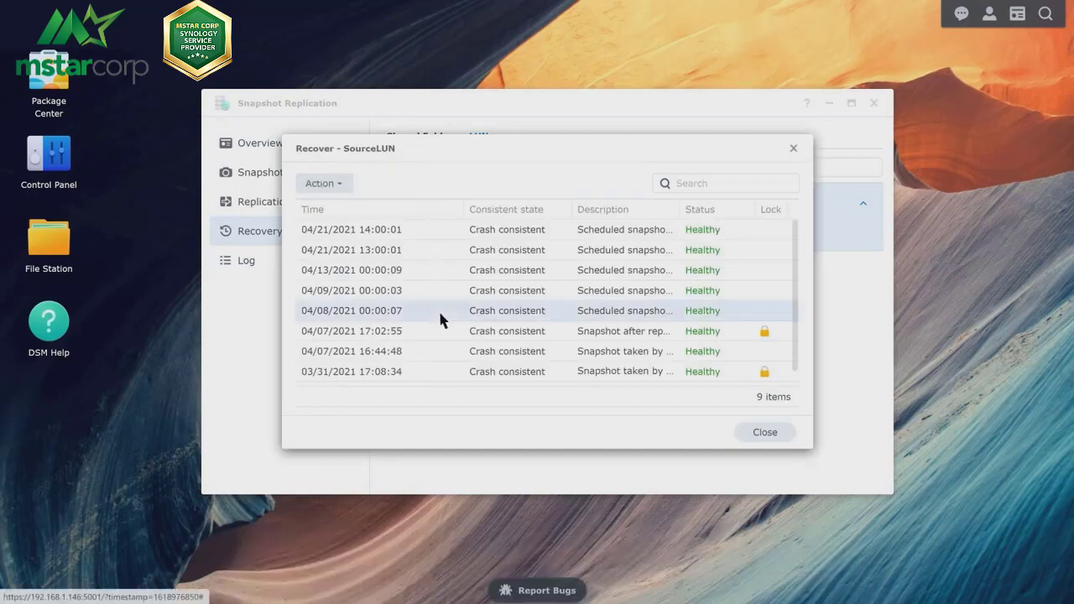
left_click(336, 185)
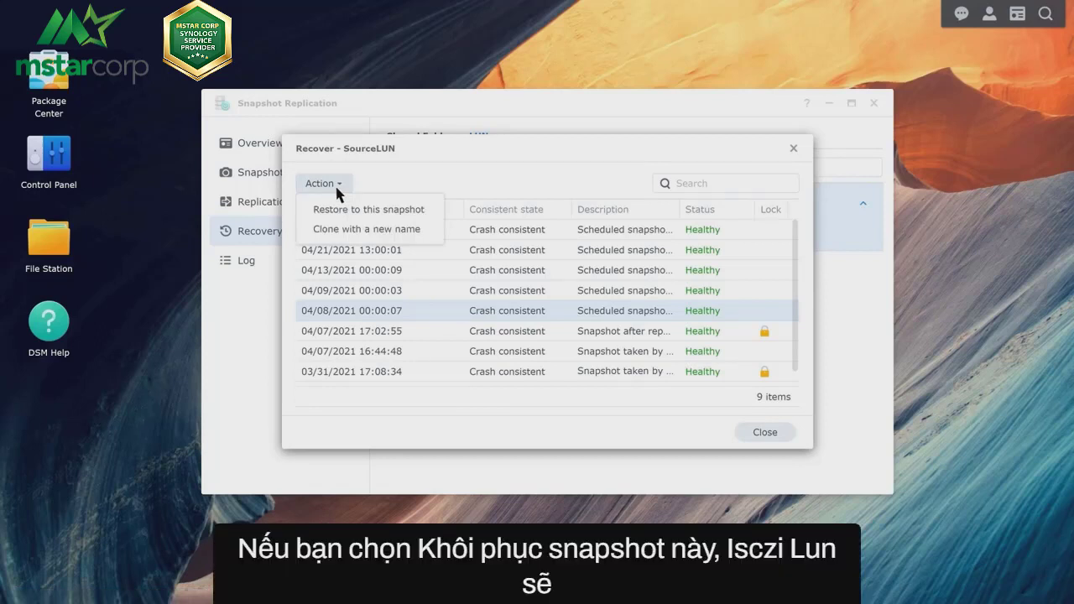
left_click(378, 212)
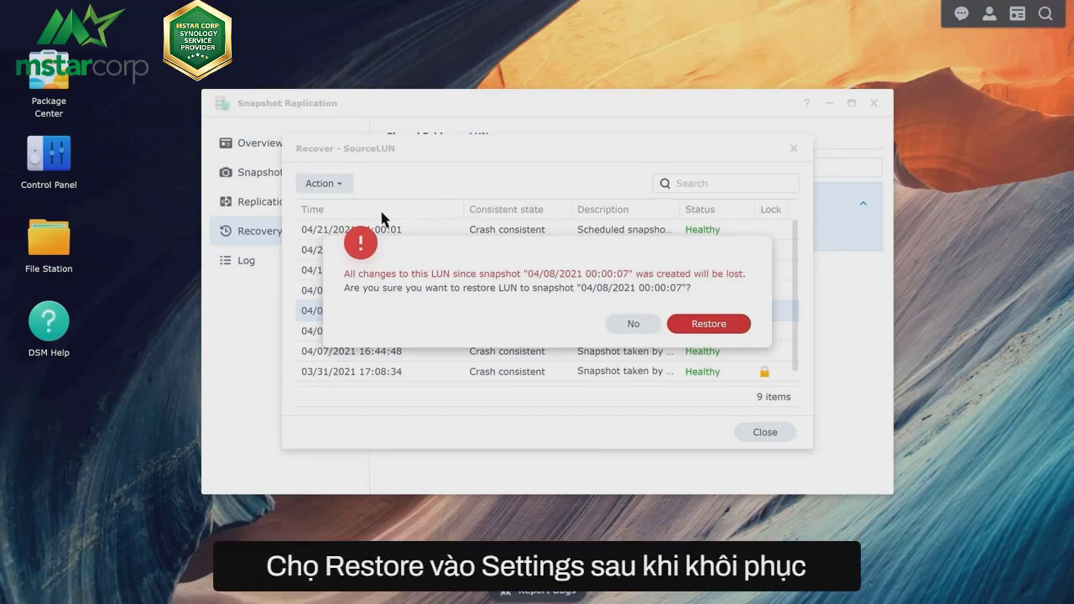
left_click(731, 327)
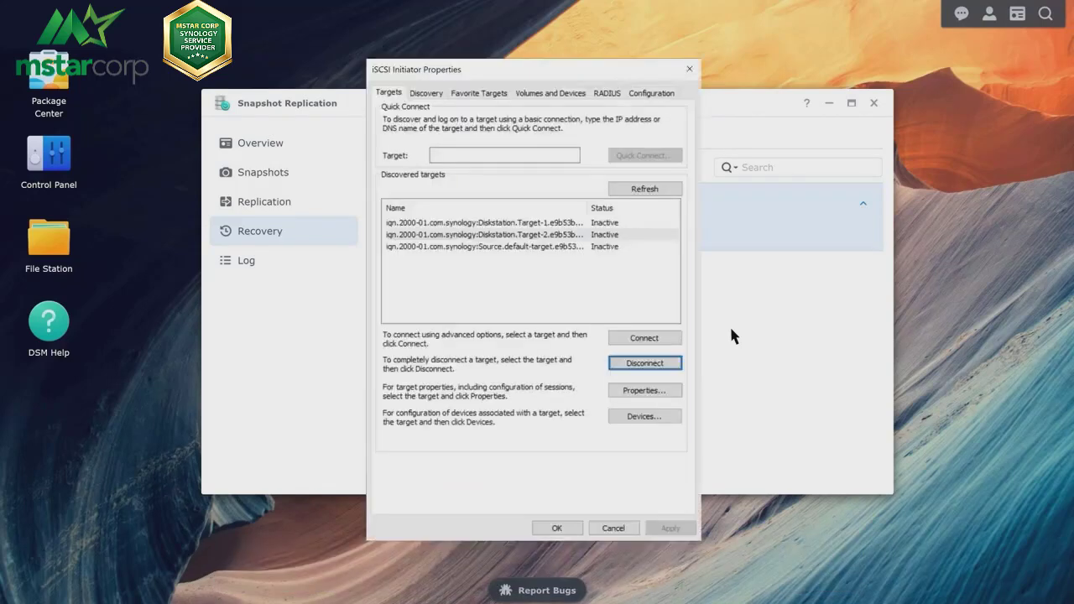
Reconnect the Diskstation.Target-2 target in iSCSI Initiator, keeping it in the list of favorite targets.
left_click(648, 236)
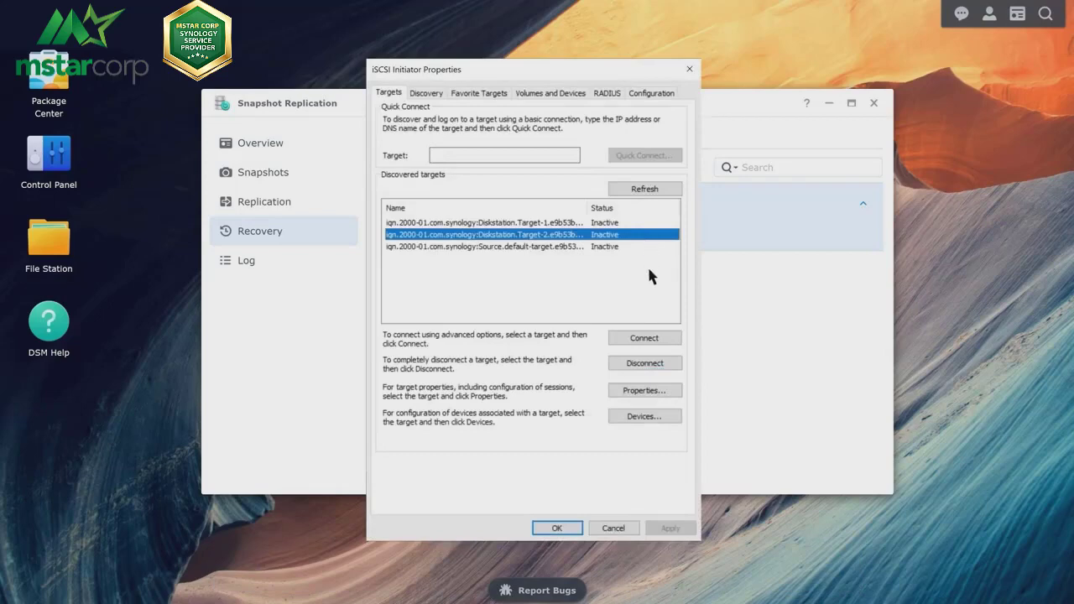
left_click(663, 337)
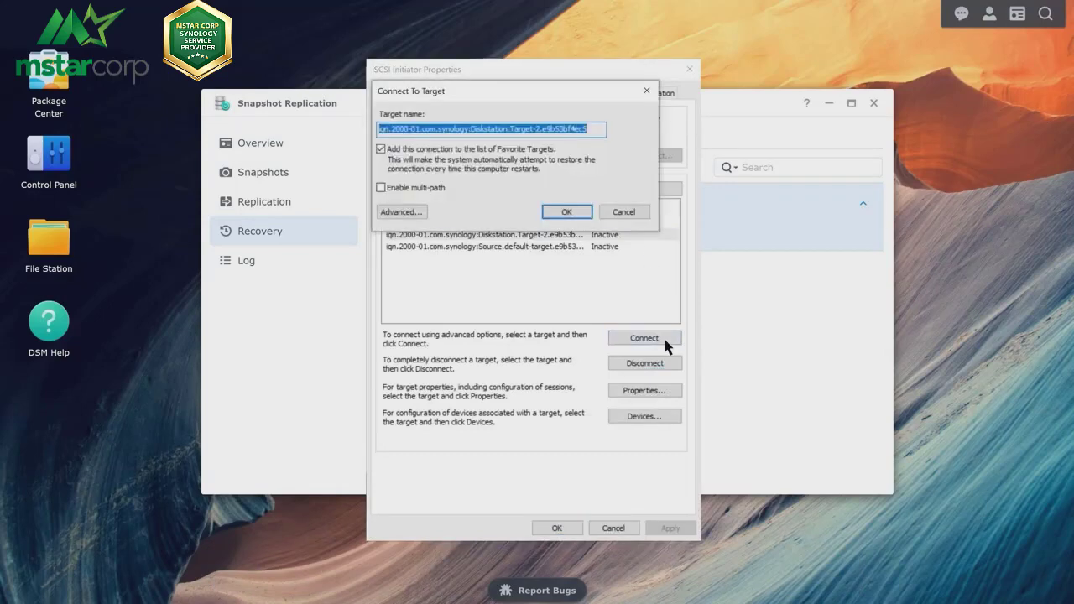
left_click(567, 213)
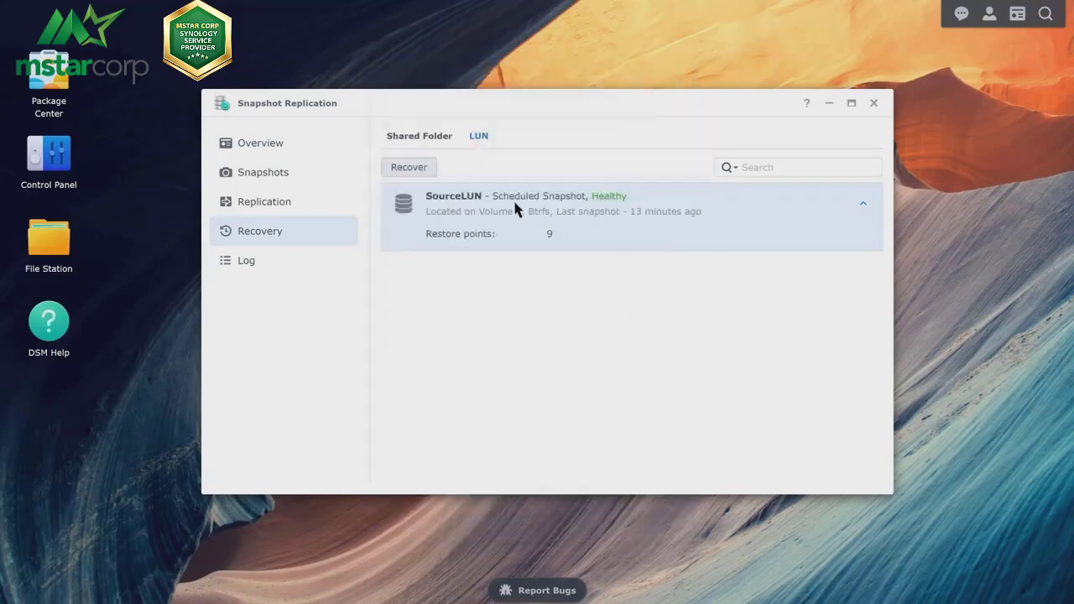
In Snapshot Replication, clone SourceLUN's 04/08/2021 00:00:07 snapshot to a new LUN named NewSourceLUN and close the snapshot list.
left_click(424, 170)
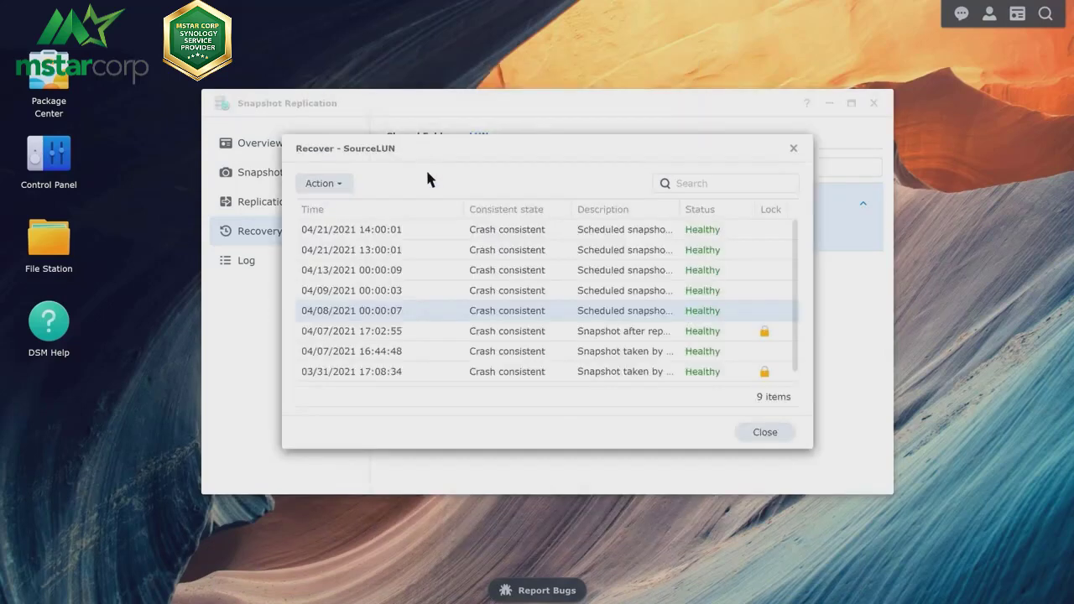
left_click(336, 190)
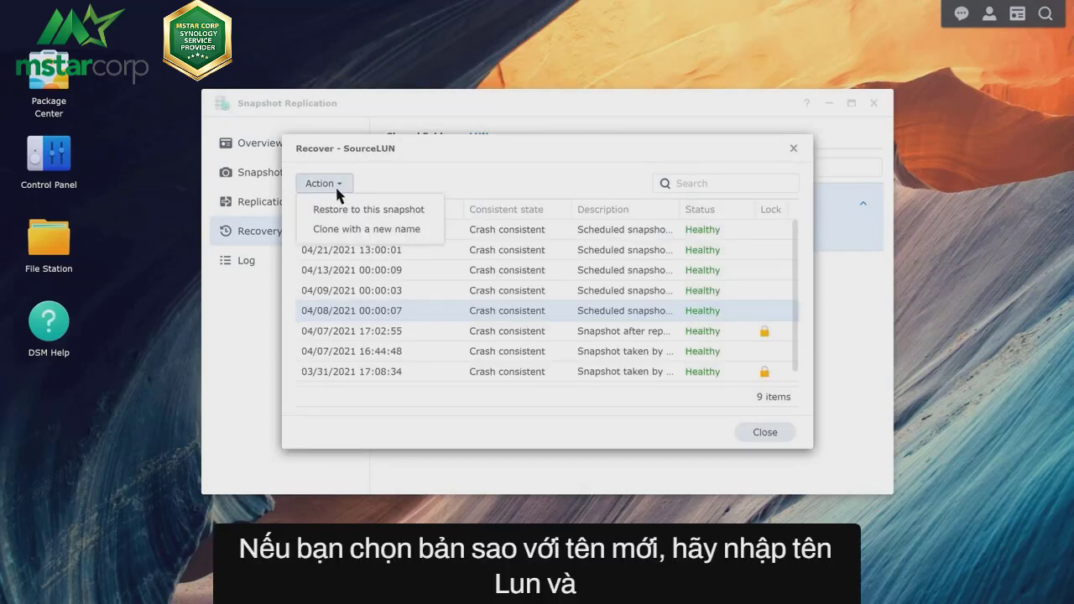
left_click(365, 230)
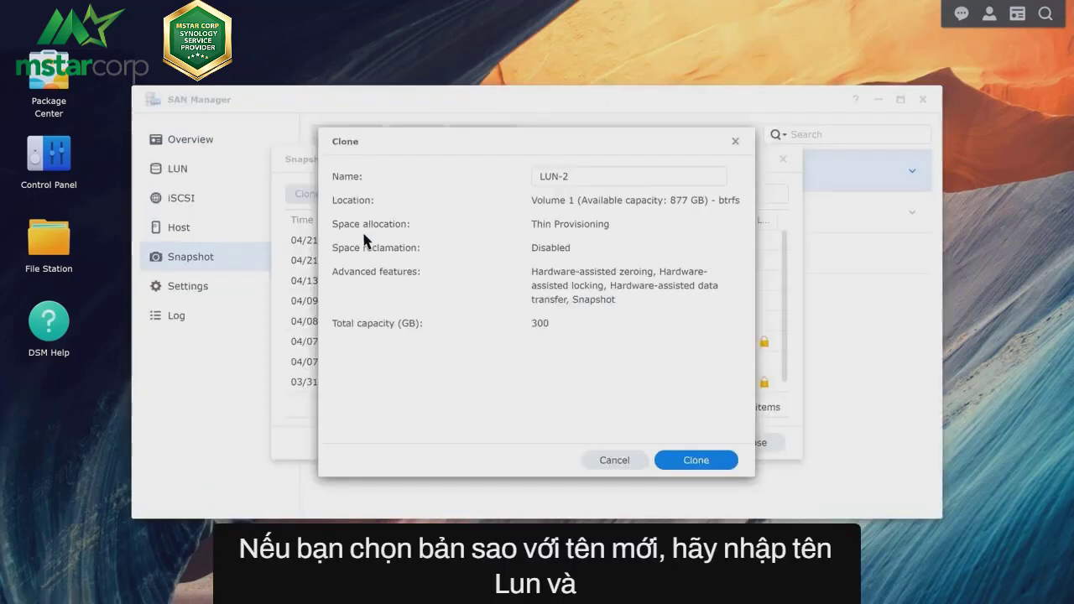
double_click(550, 177)
key("BackSpace")
type("NewSou")
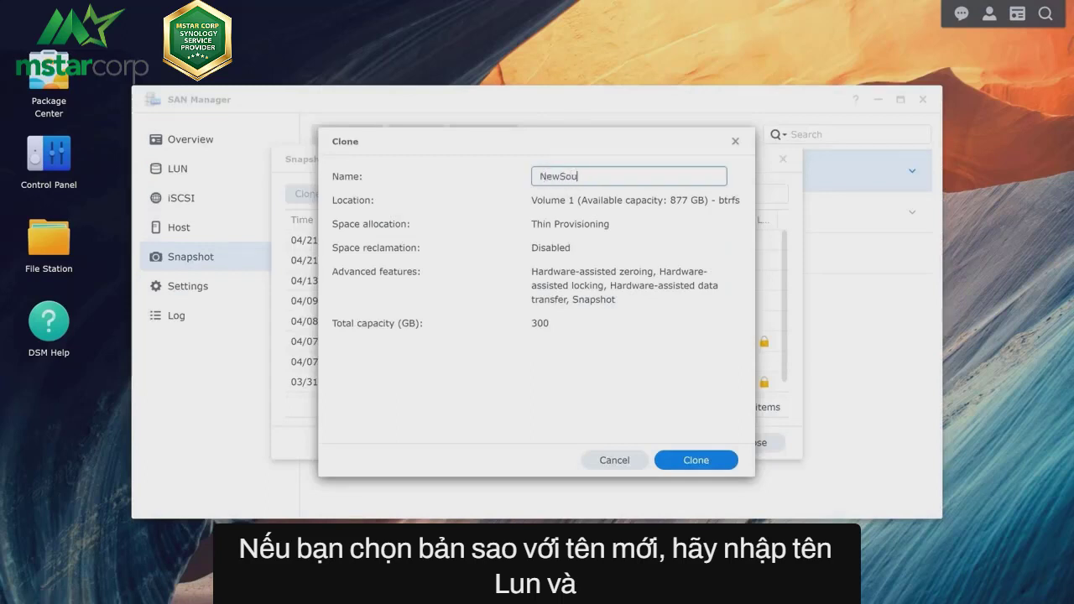
type("rceLUN")
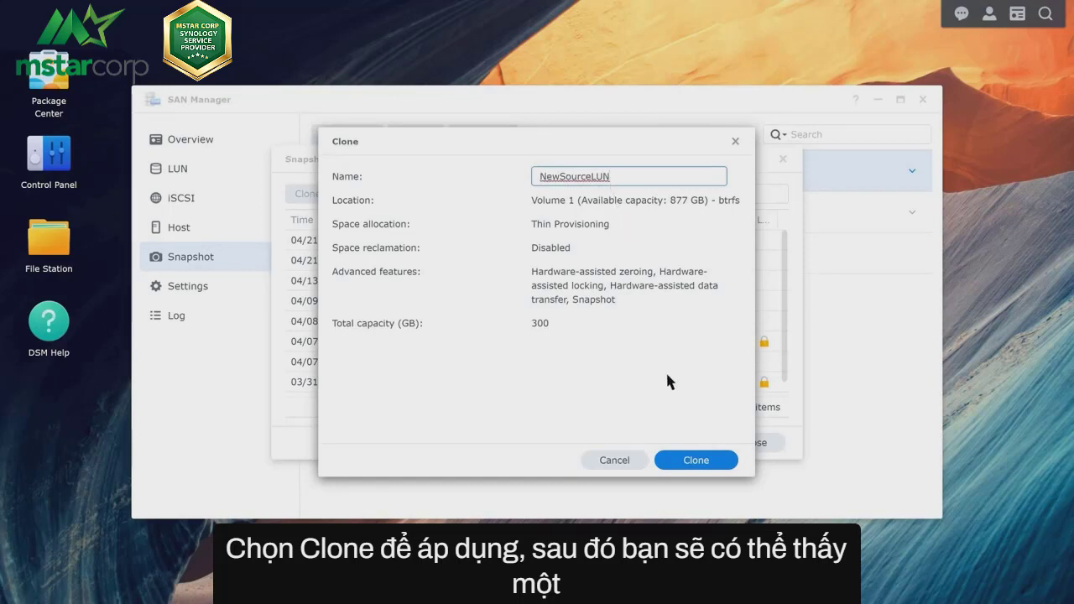
left_click(714, 462)
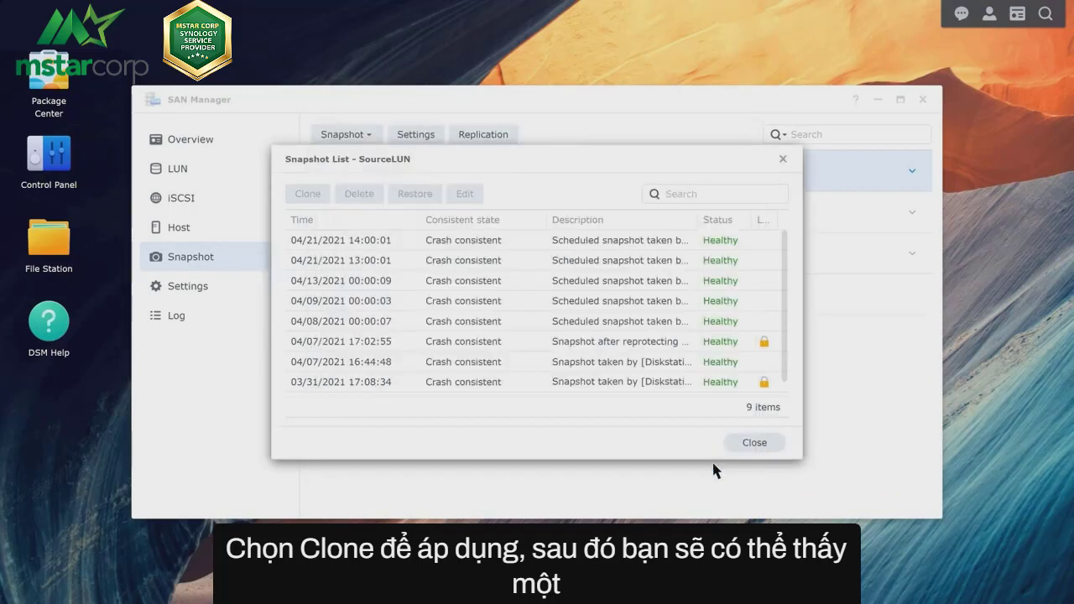
left_click(771, 447)
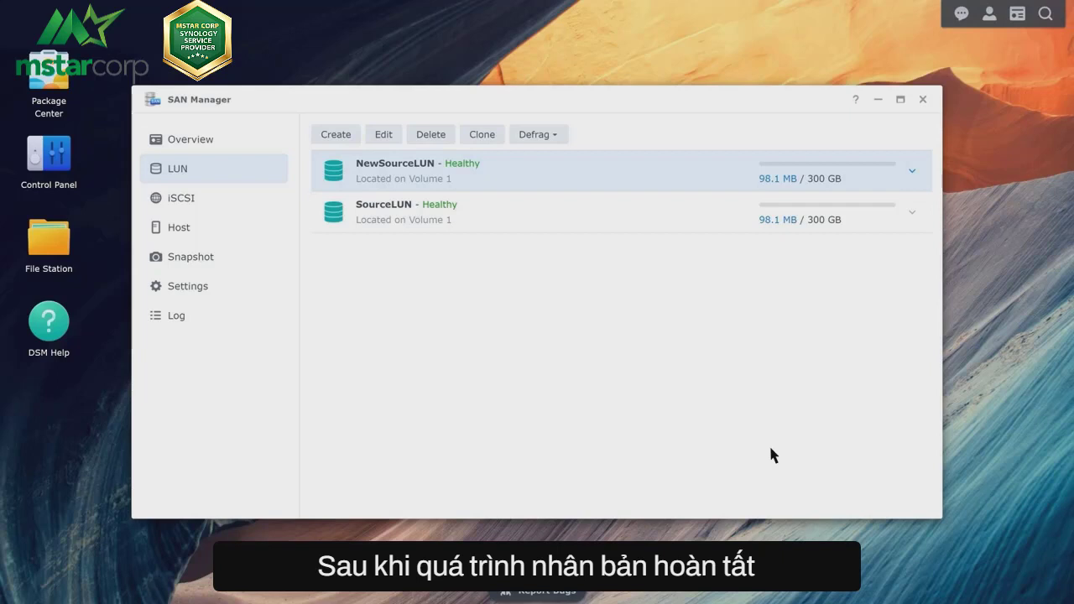
Map the NewSourceLUN LUN to the NewSource iSCSI target and save the change.
left_click(394, 140)
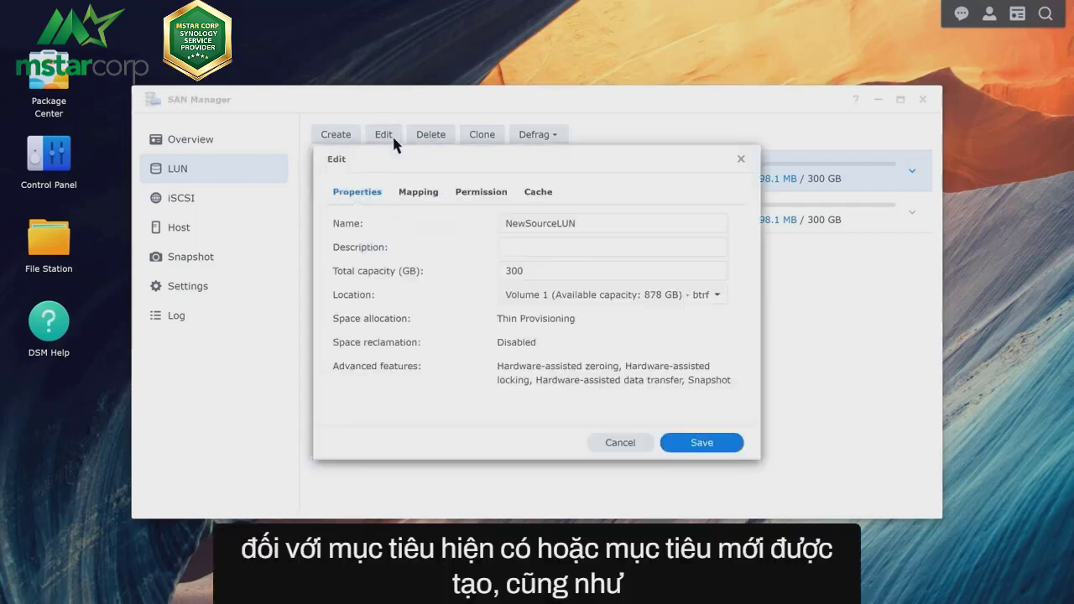
left_click(418, 194)
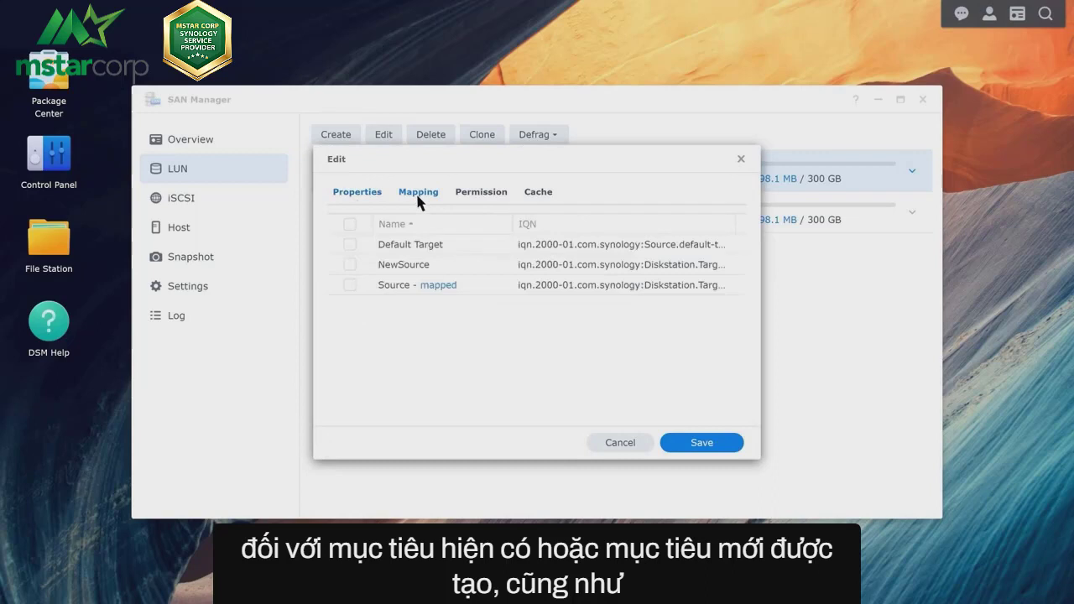
left_click(350, 264)
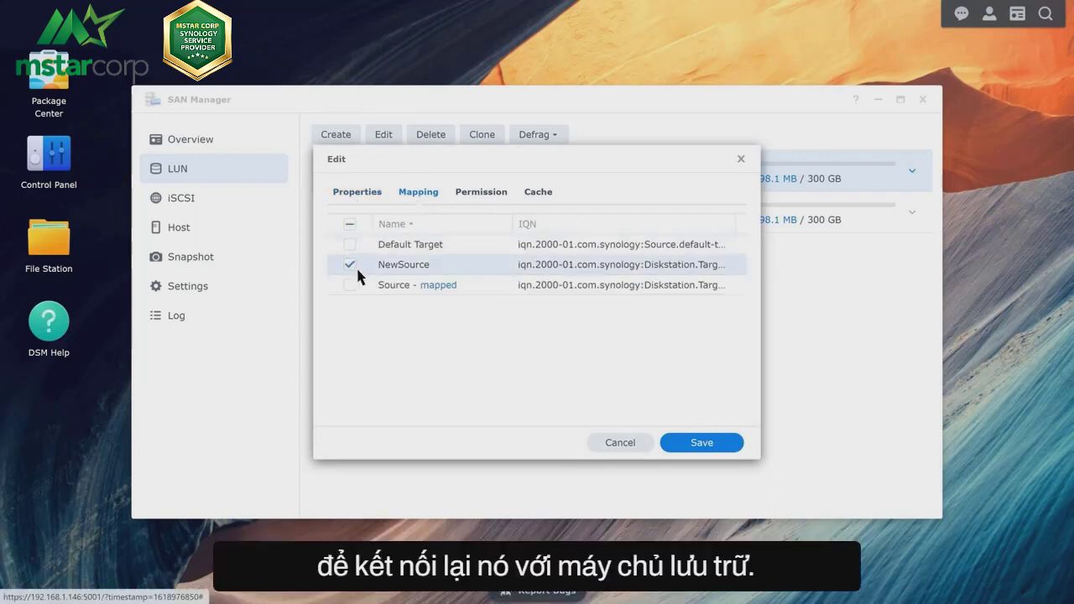
left_click(721, 446)
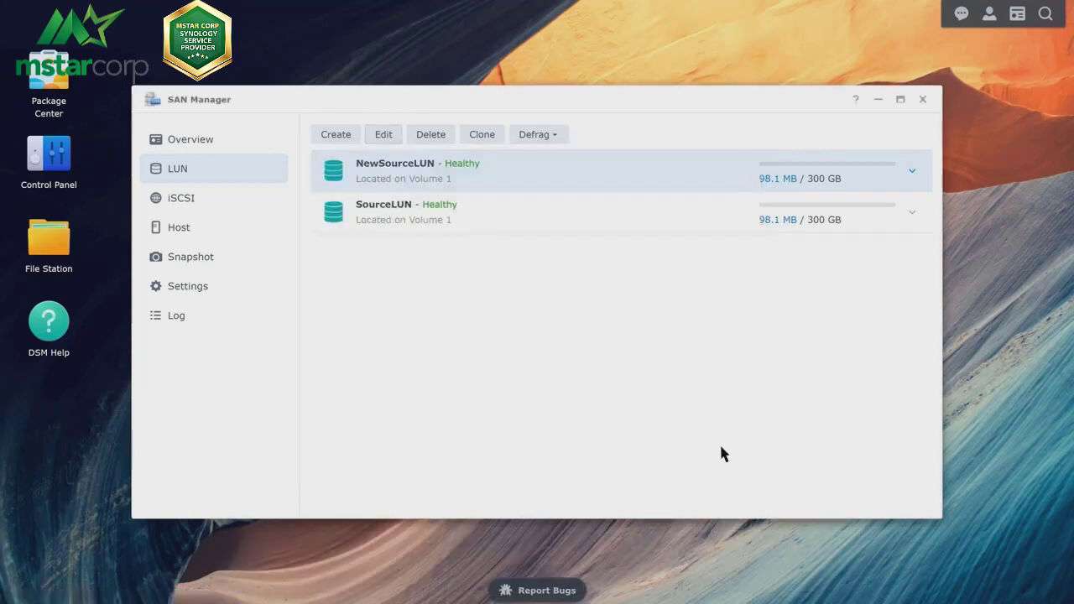